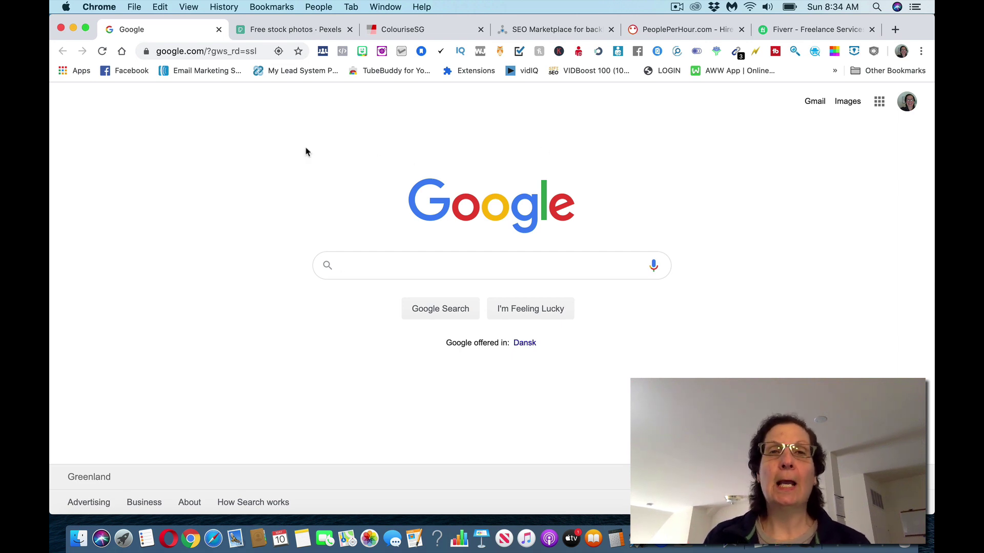
- Switch to the 'Free stock photos · Pexels' tab in Chrome
left_click(280, 30)
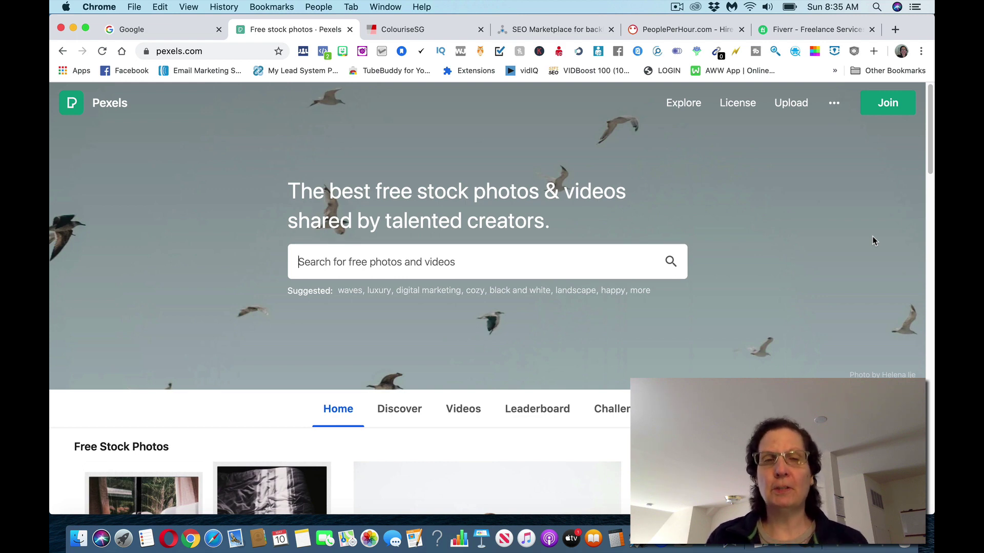
- Search Pexels for 'black and white images' in place of 'colorize image'
type("co")
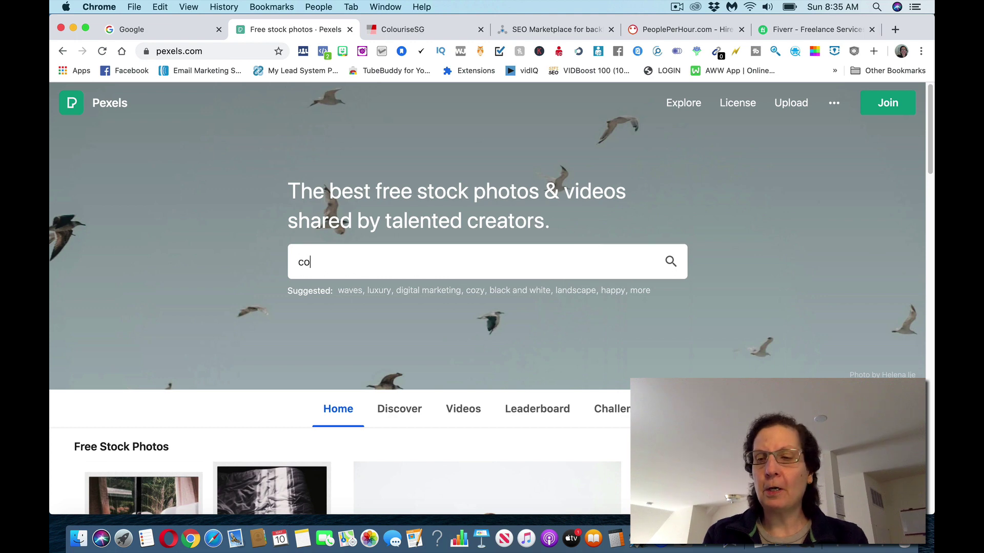
type("lorize image")
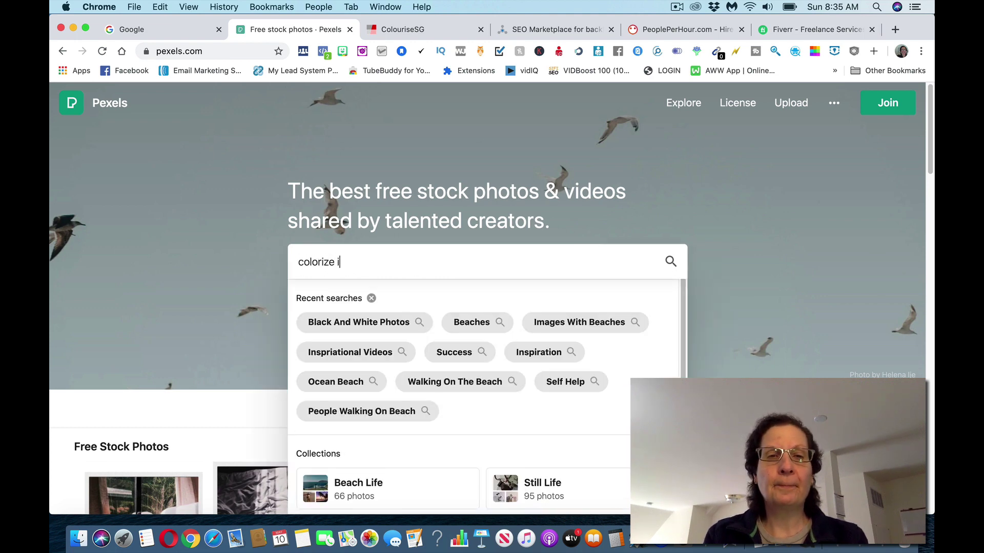
key("BackSpace")
key("BackSpace")
key("BackSpace")
key("BackSpace")
key("BackSpace")
key("BackSpace")
key("BackSpace")
key("BackSpace")
key("BackSpace")
key("BackSpace")
key("BackSpace")
key("BackSpace")
key("BackSpace")
key("BackSpace")
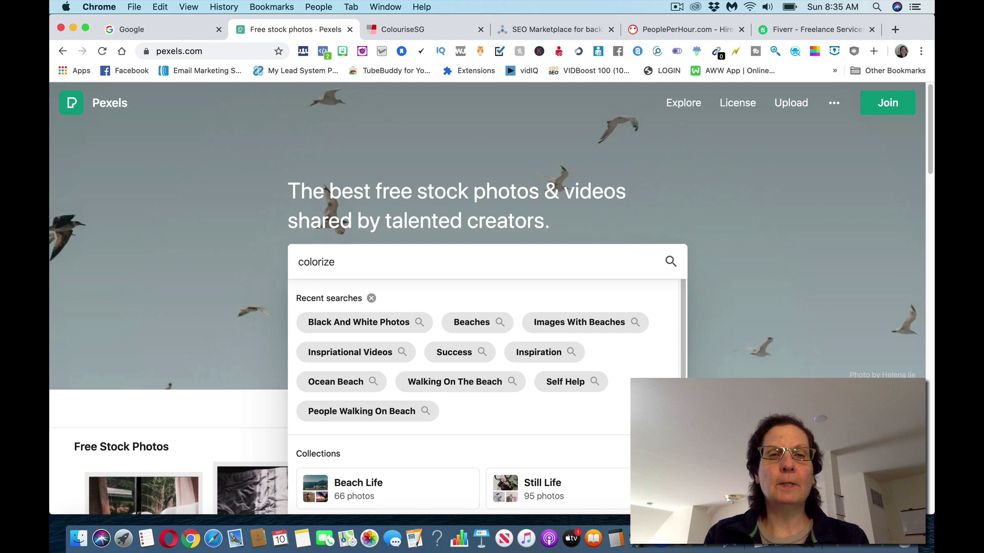
type("bla")
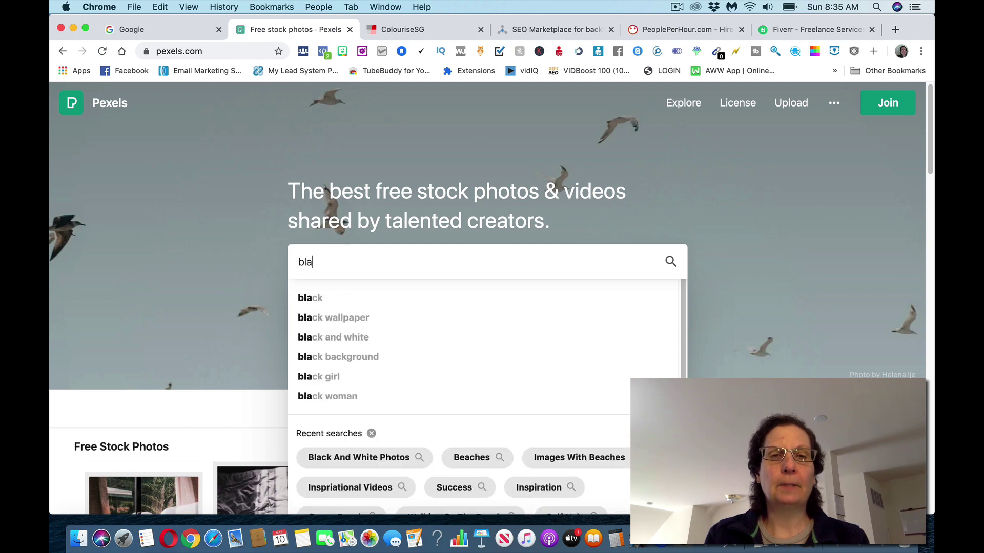
type("ck and white images")
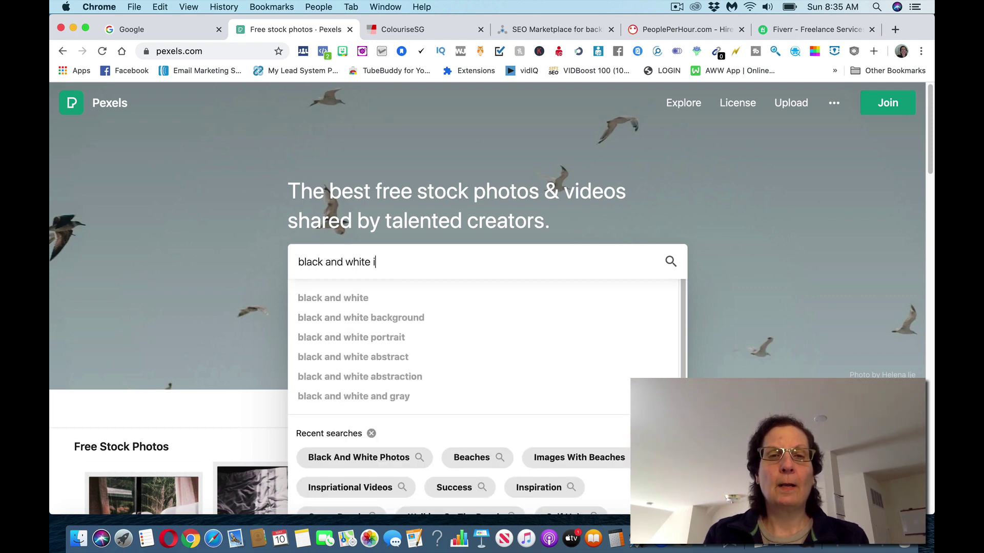
key("Return")
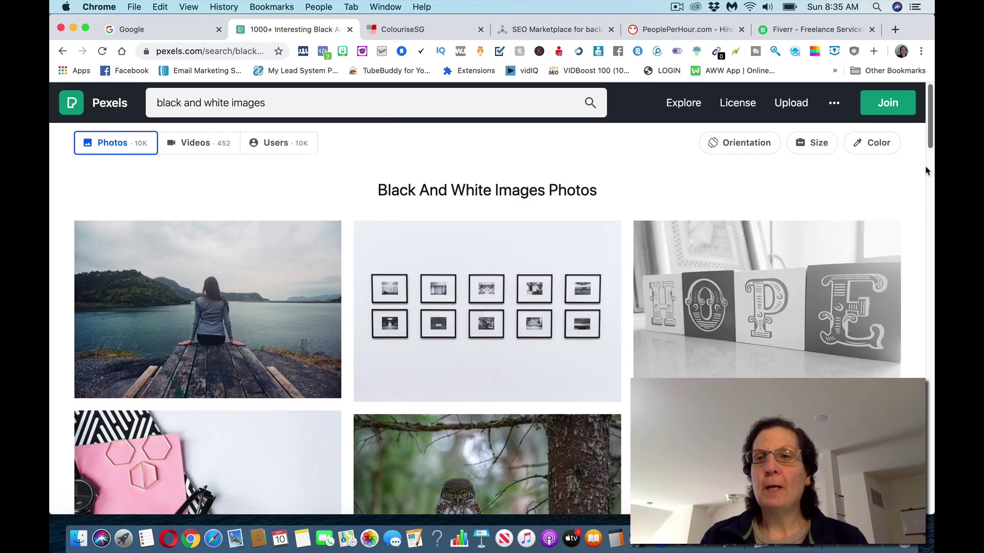
- Download the black-and-white picture-frames photo at the Small 640 x 434 size
scroll(930, 154, "down", 3)
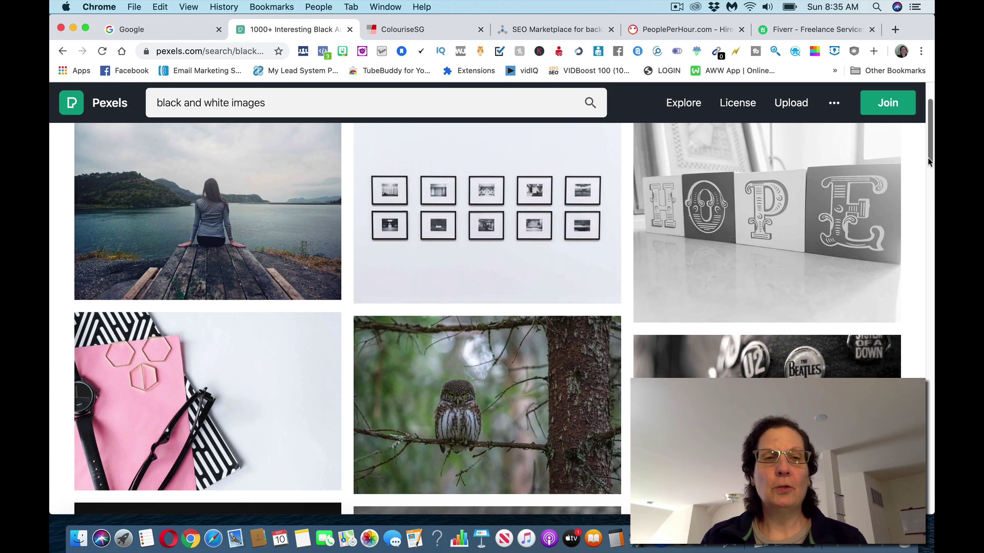
scroll(929, 157, "up", 4)
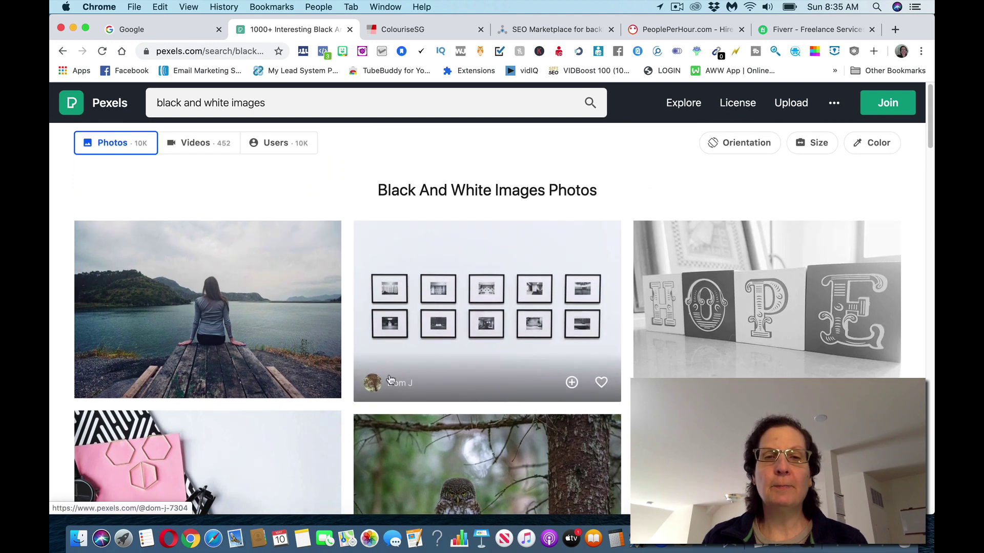
left_click(430, 353)
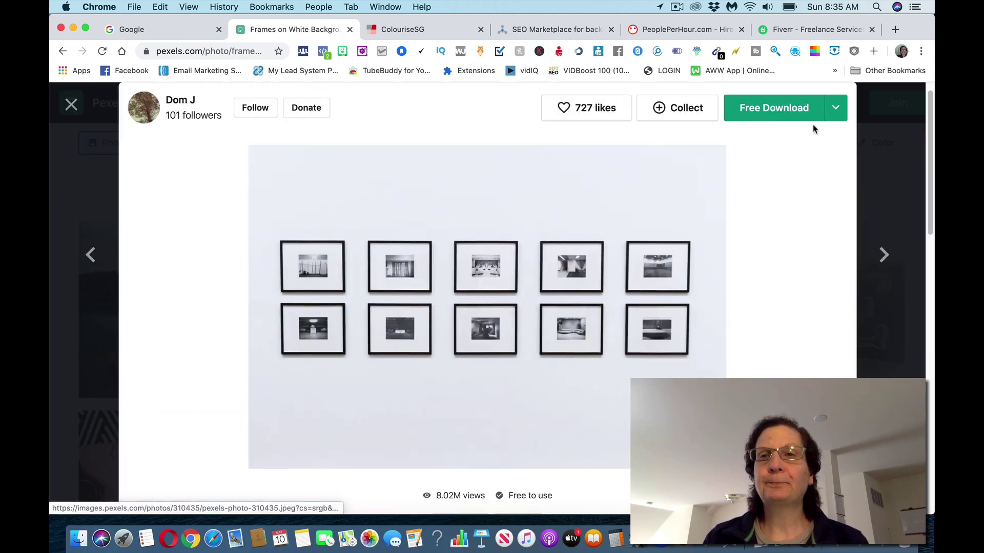
left_click(835, 108)
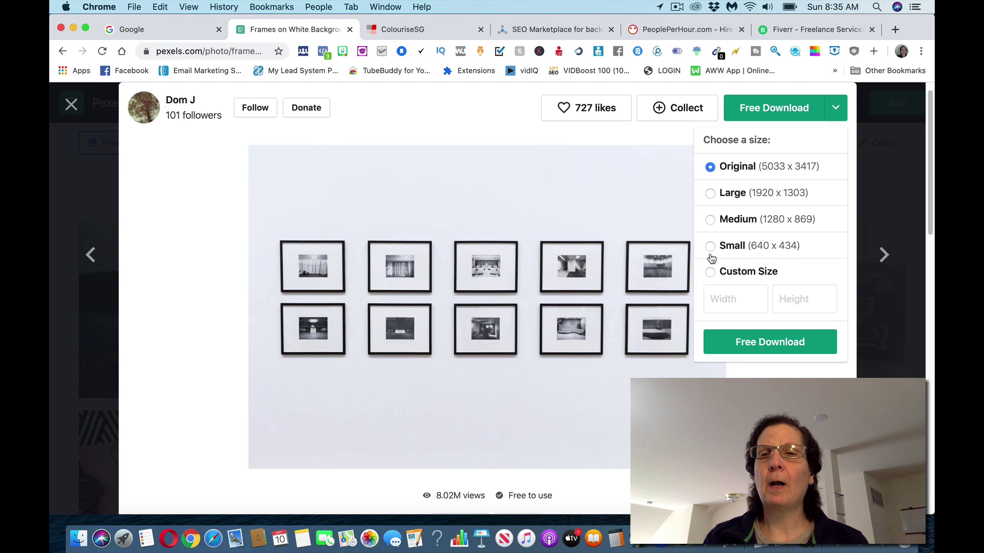
left_click(710, 253)
left_click(836, 108)
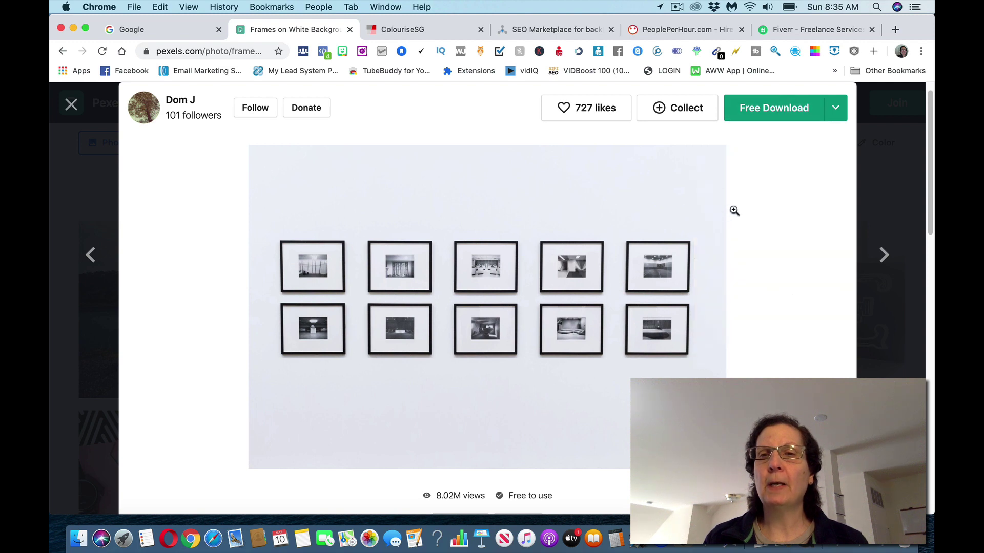
left_click(842, 102)
left_click(748, 344)
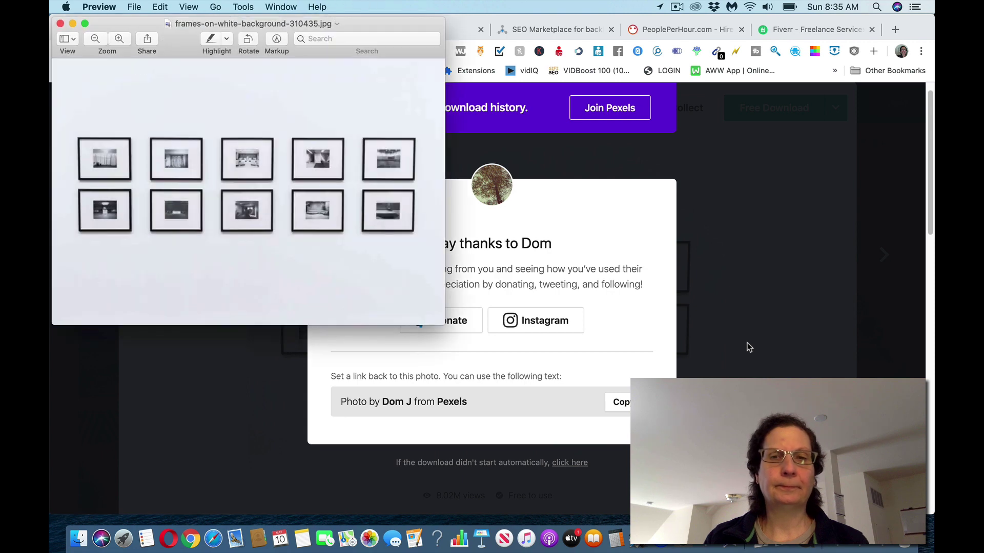
- Move frames-on-white-background-310435.jpg to the Desktop using Preview's Move To
left_click(134, 7)
left_click(148, 123)
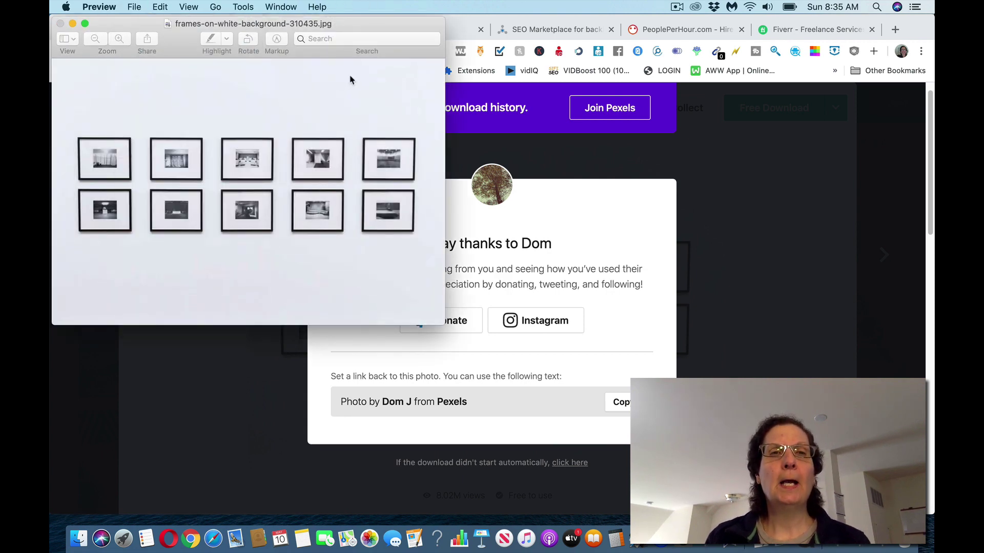
left_click(338, 79)
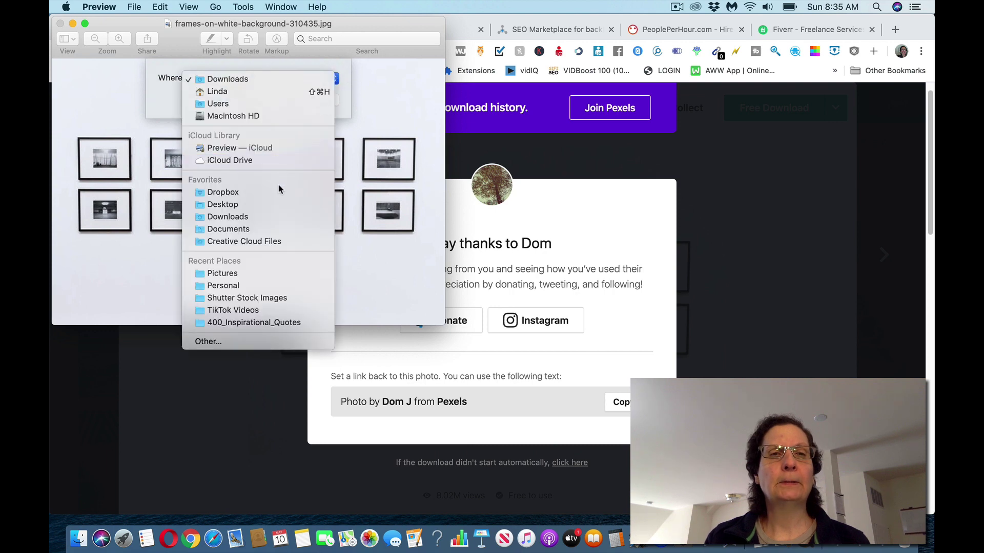
left_click(282, 204)
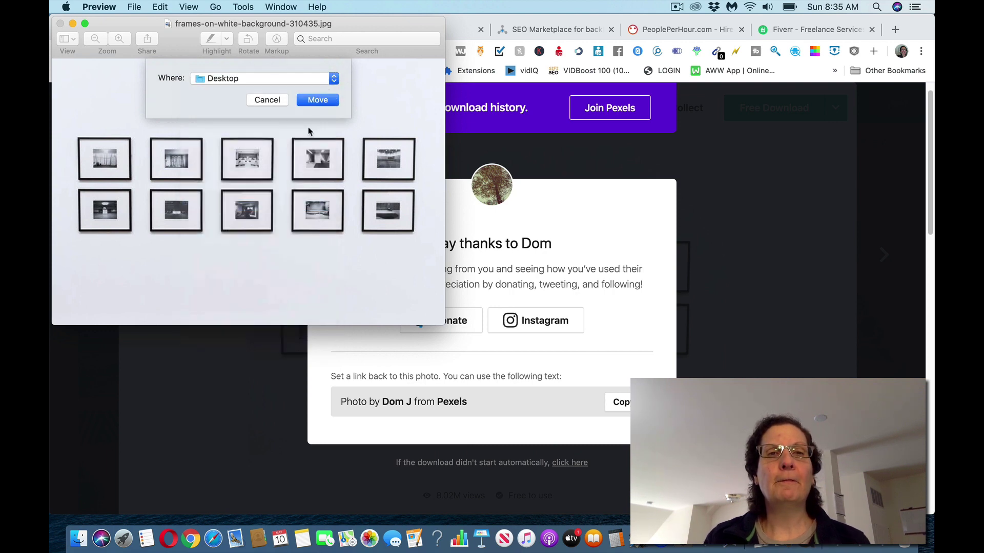
left_click(319, 97)
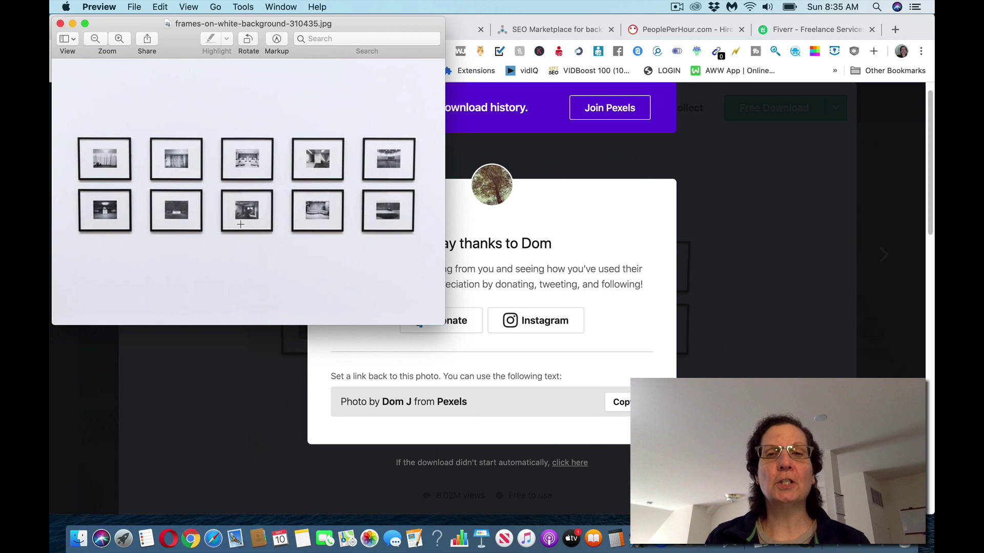
- Close Preview and dismiss the Pexels thank-the-photographer message
left_click(60, 23)
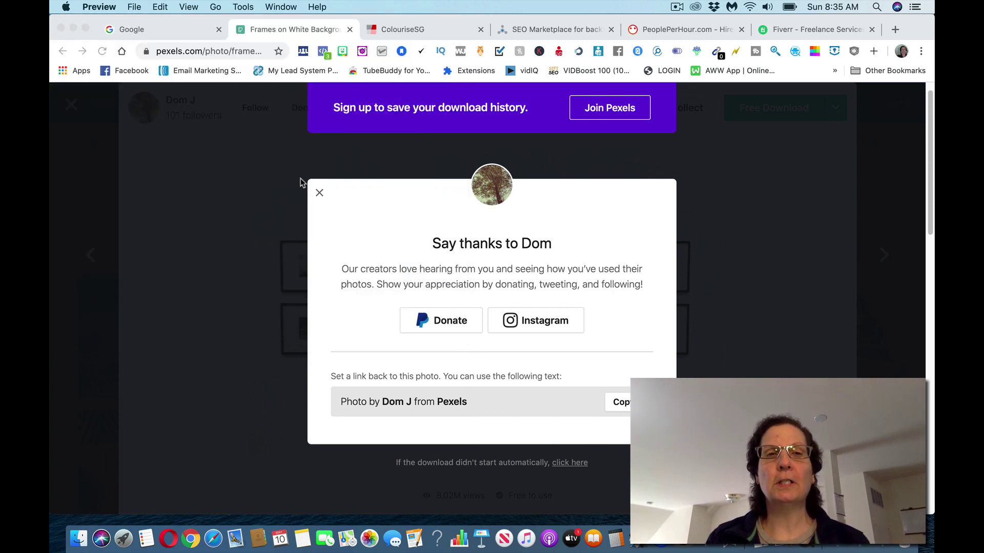
left_click(318, 190)
left_click(318, 195)
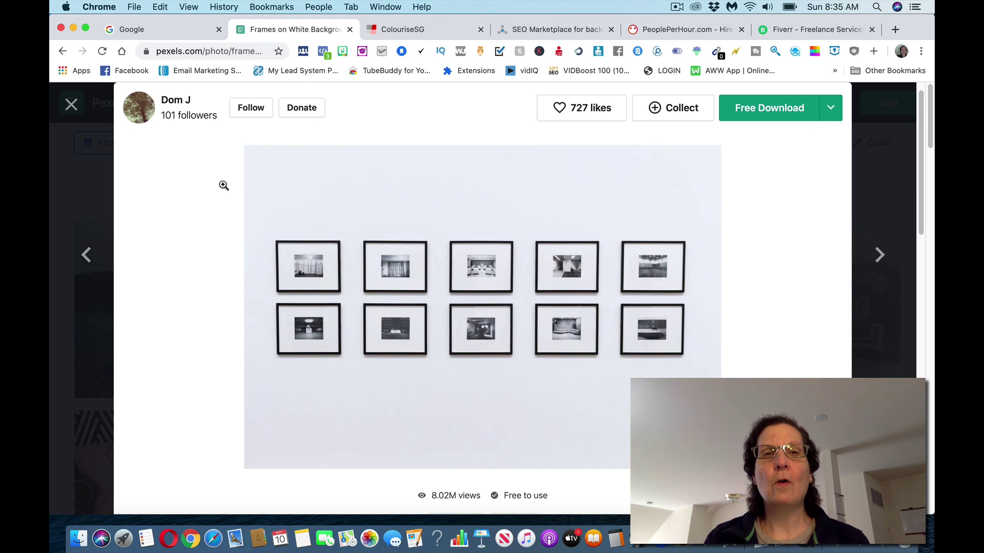
- Switch to the ColouriseSG tab showing its 'Colourise your black and white photos' page
left_click(388, 32)
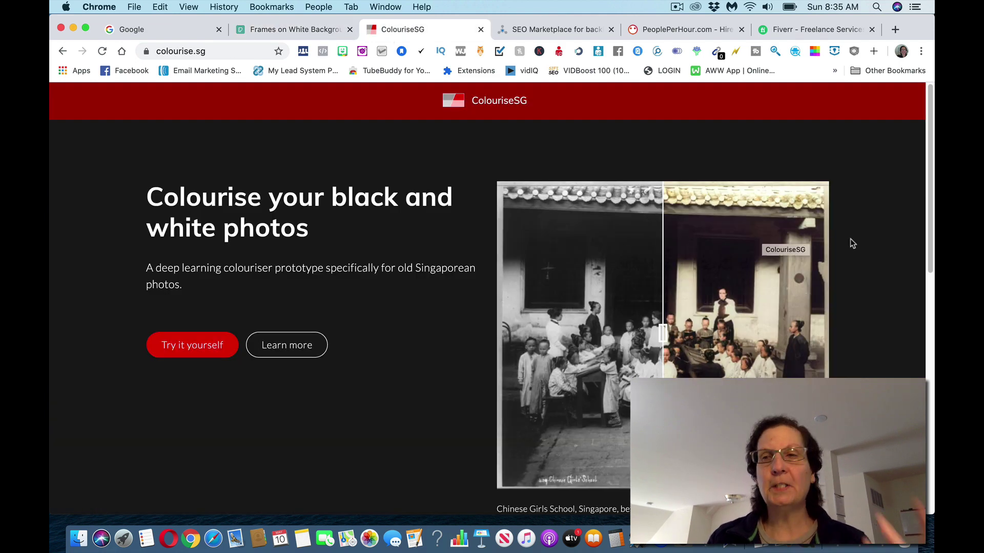
scroll(930, 191, "down", 1)
scroll(930, 190, "up", 1)
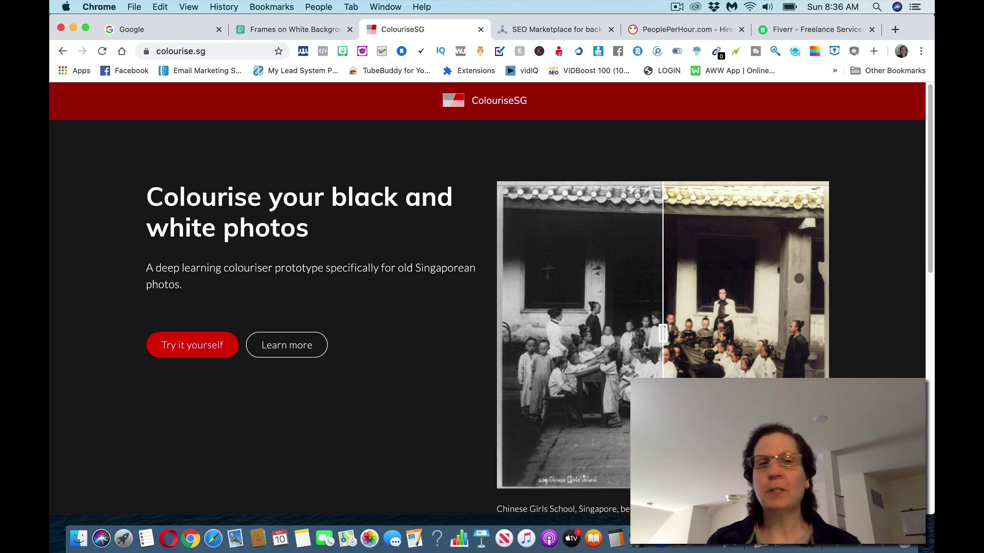
- Pass the captcha and upload frames-on-white-background-310435.jpg from the Desktop for colourising
left_click(190, 347)
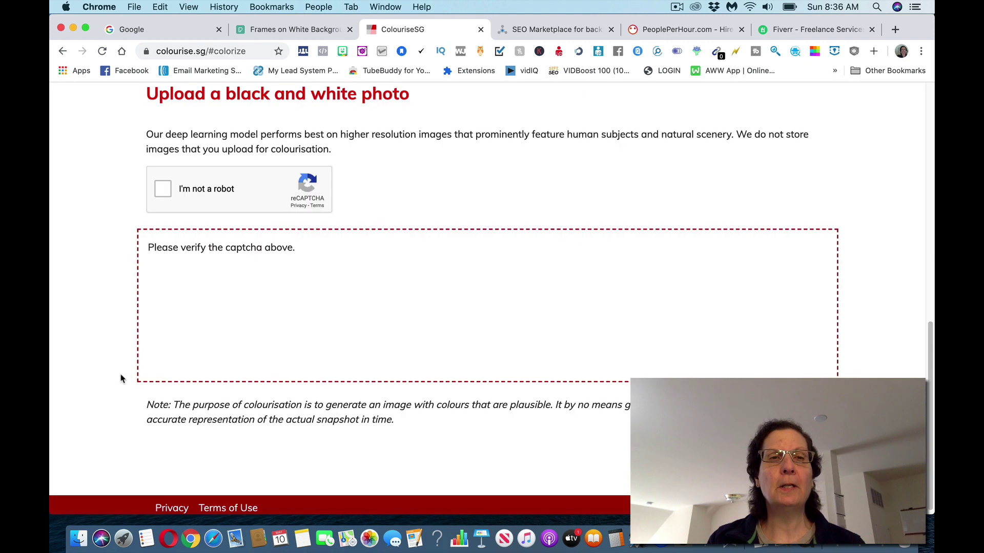
left_click(162, 189)
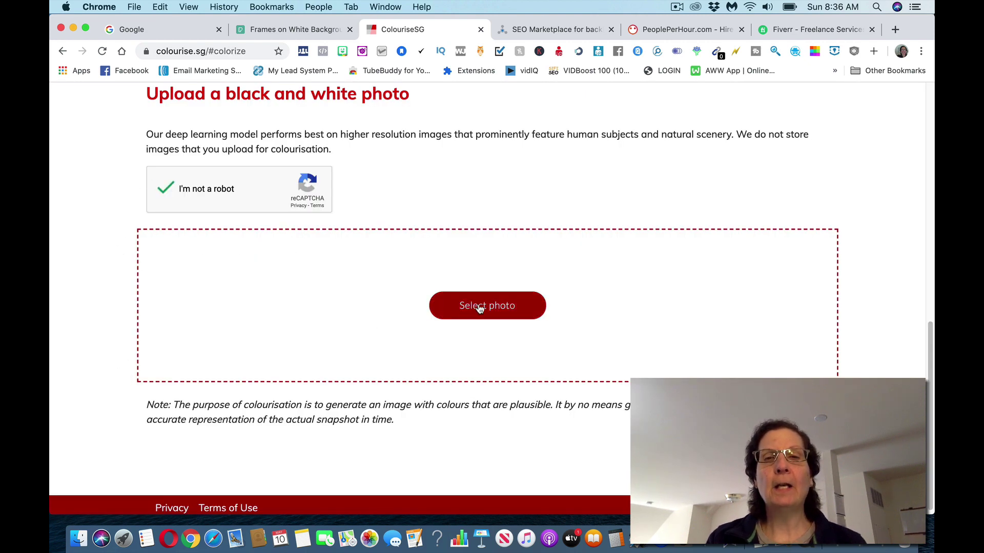
left_click(493, 314)
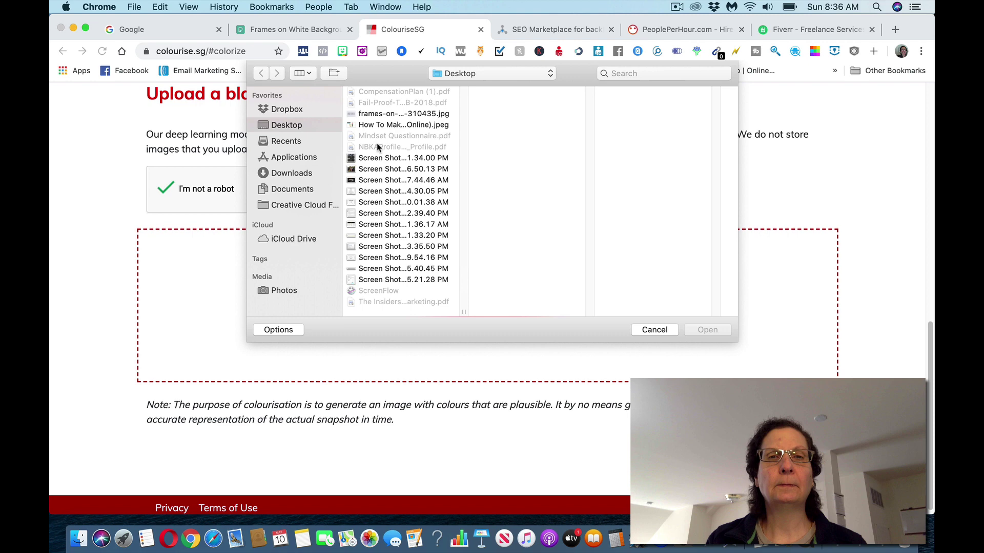
left_click(378, 114)
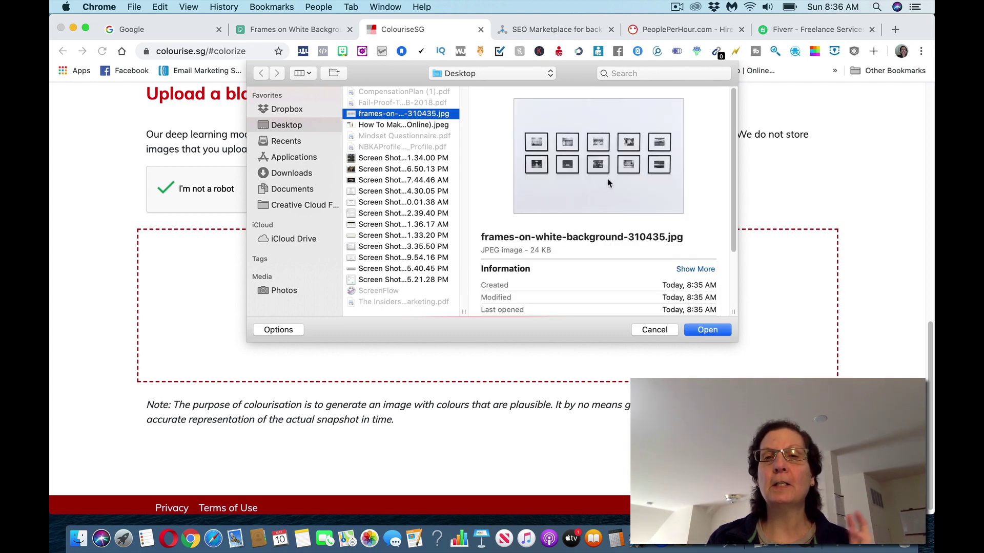
left_click(704, 330)
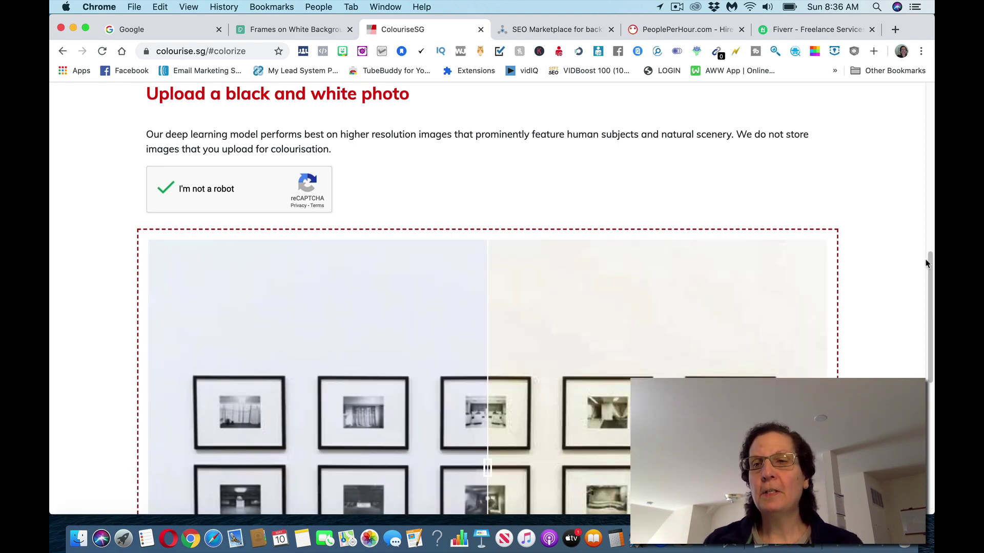
- Drag the comparison slider fully right to show the colourised framed pictures
left_click_drag(931, 268, 932, 316)
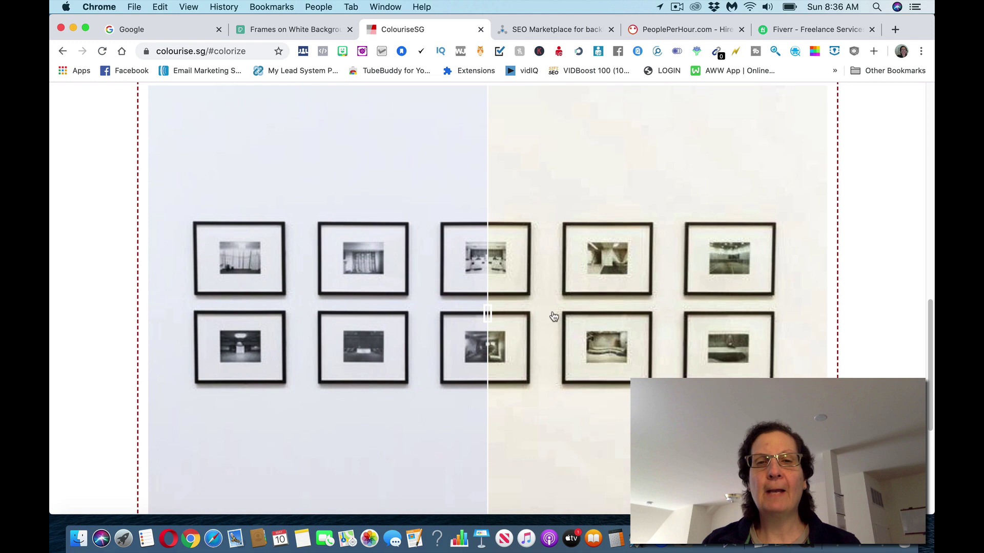
left_click_drag(488, 314, 832, 321)
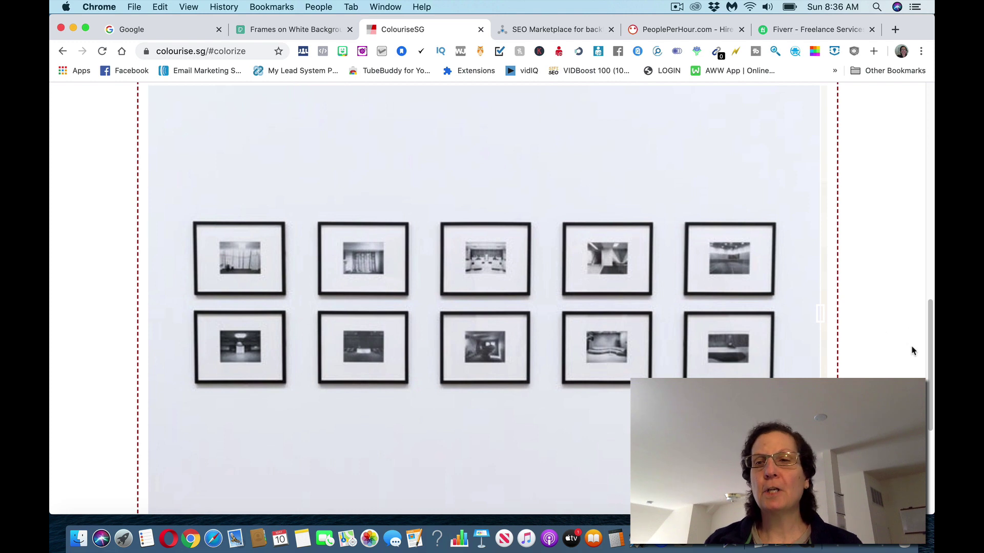
left_click_drag(926, 360, 928, 420)
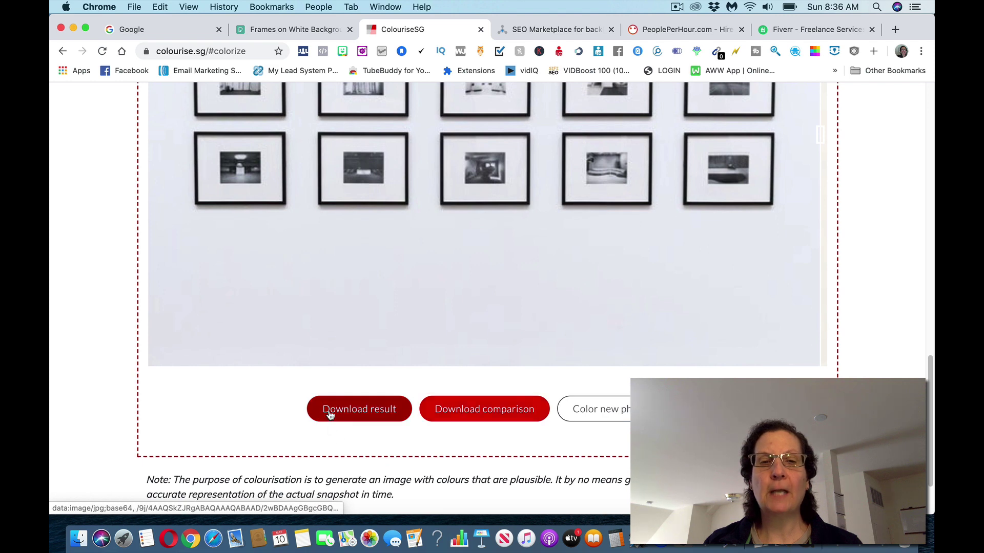
left_click_drag(930, 420, 930, 356)
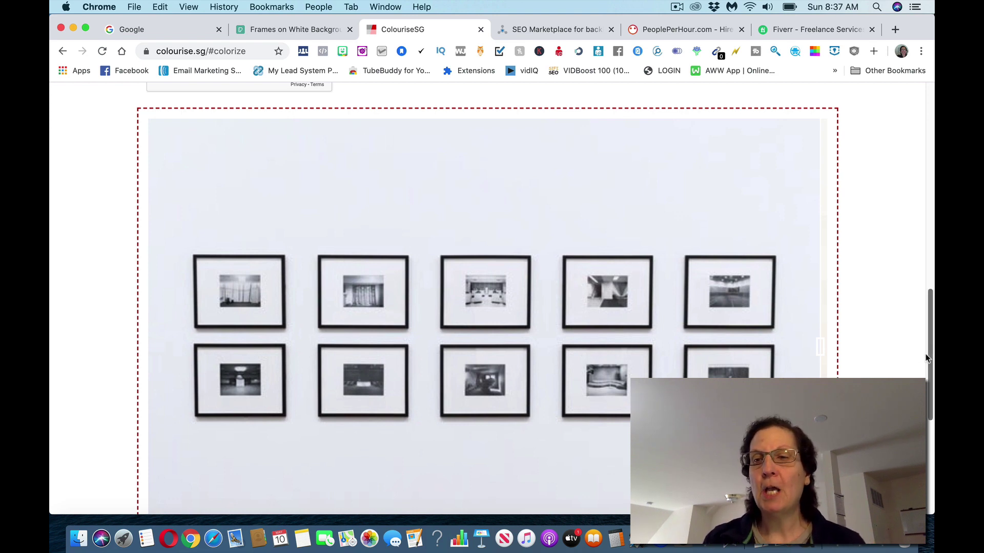
mouse_move(927, 354)
left_mouse_down()
mouse_move(929, 412)
mouse_move(928, 363)
left_mouse_up()
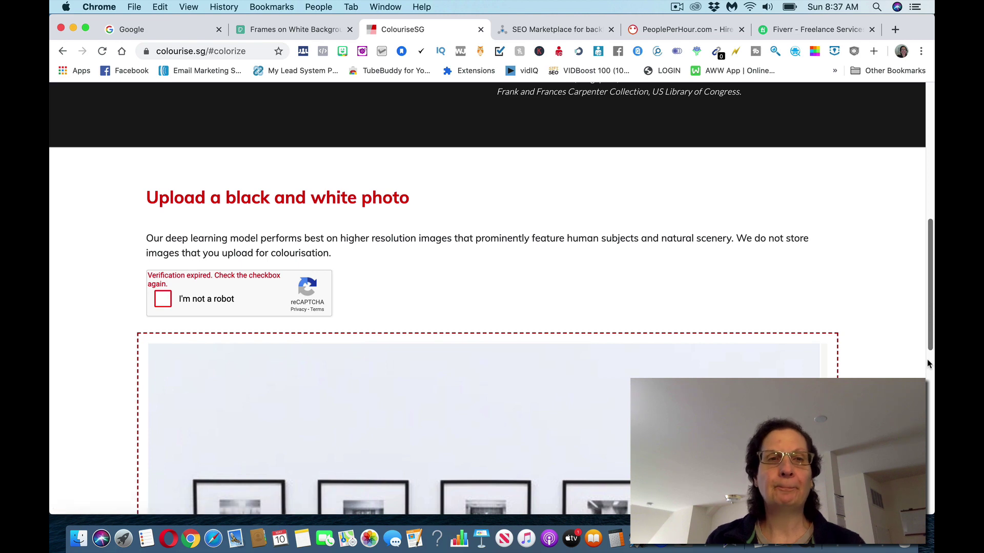
scroll(929, 358, "down", 3)
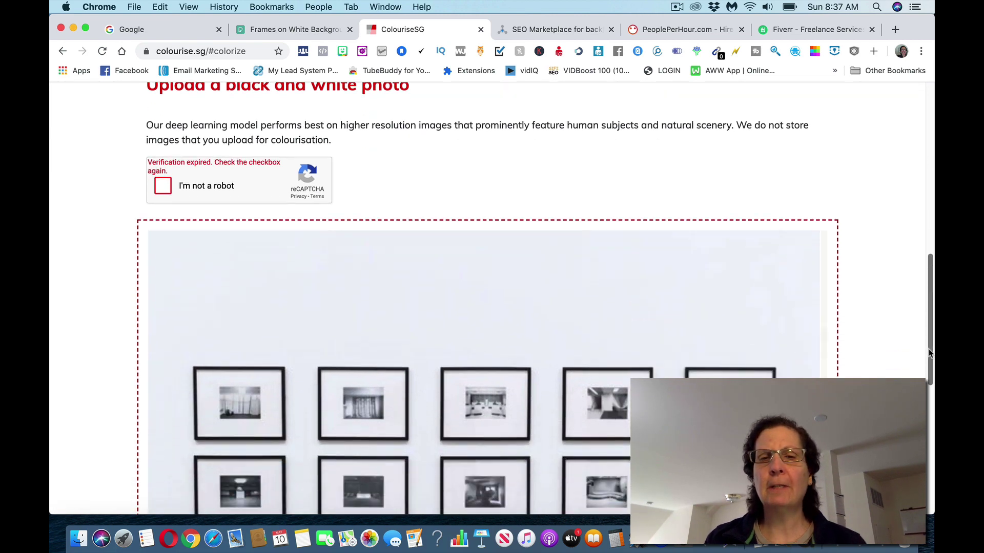
scroll(929, 354, "down", 3)
scroll(931, 322, "up", 4)
scroll(929, 328, "up", 2)
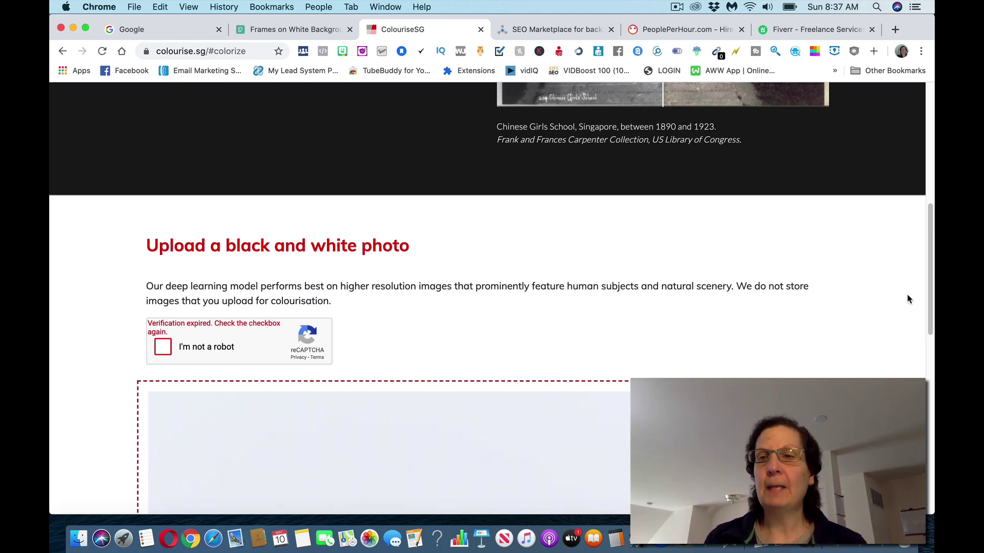
mouse_move(931, 297)
left_mouse_down()
mouse_move(931, 378)
mouse_move(933, 276)
mouse_move(933, 286)
left_mouse_up()
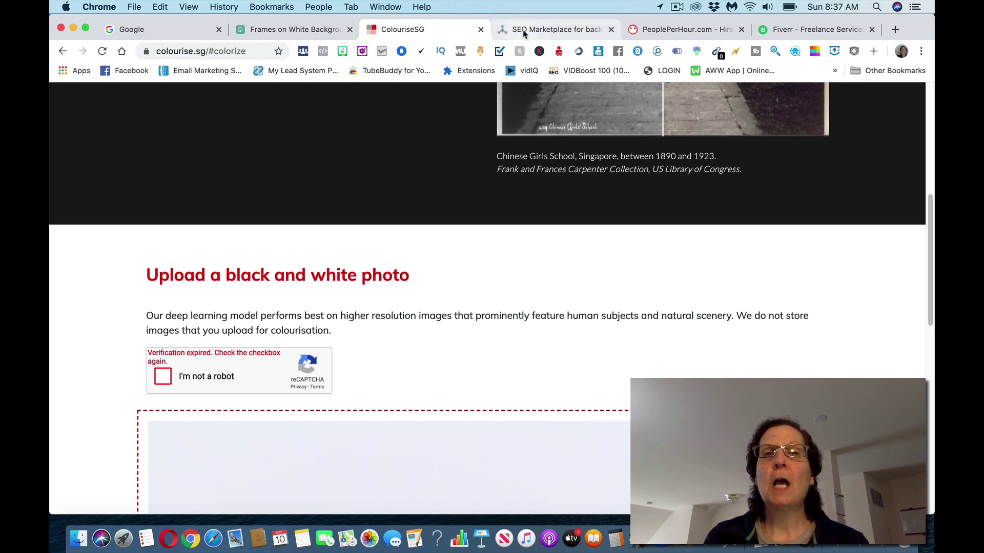
- Search SEOClerks for 'colorize images' and review the single $5 colourising listing
left_click(510, 23)
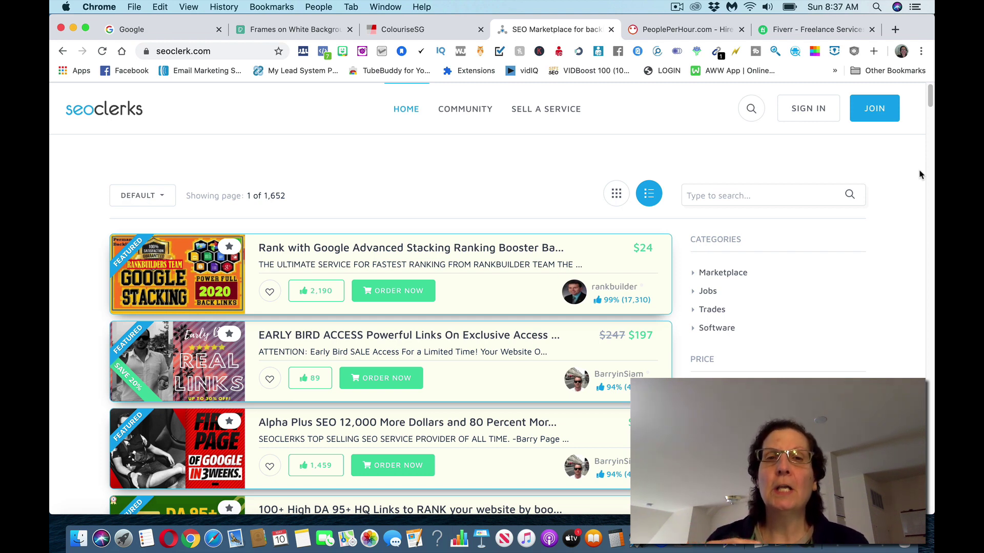
left_click(701, 203)
type("colori")
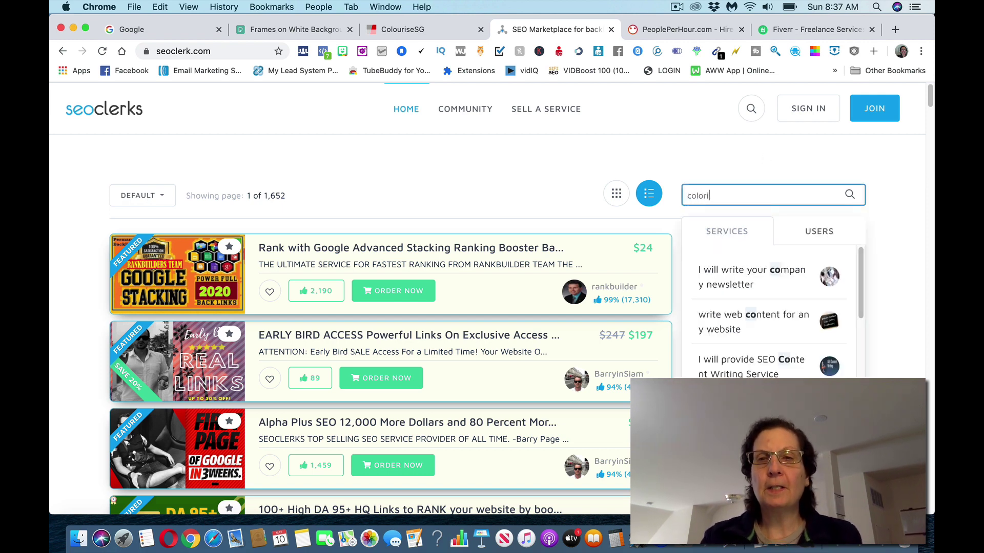
type("ze images")
key("Return")
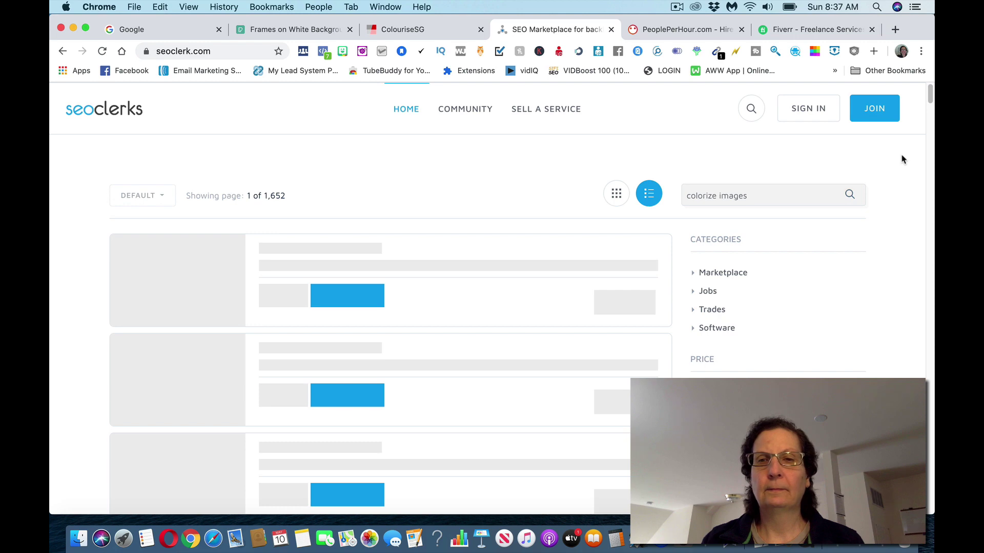
left_click_drag(928, 97, 928, 123)
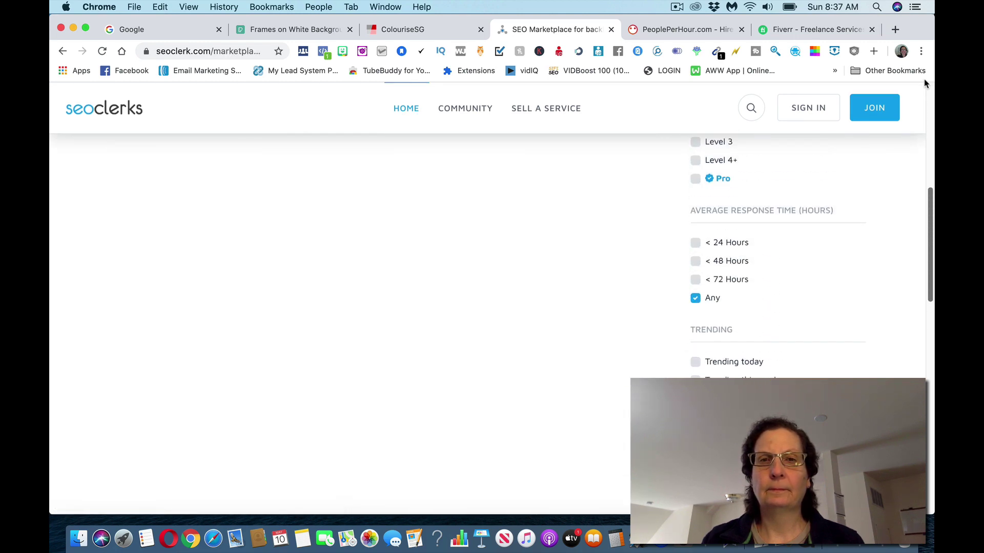
scroll(925, 83, "up", 6)
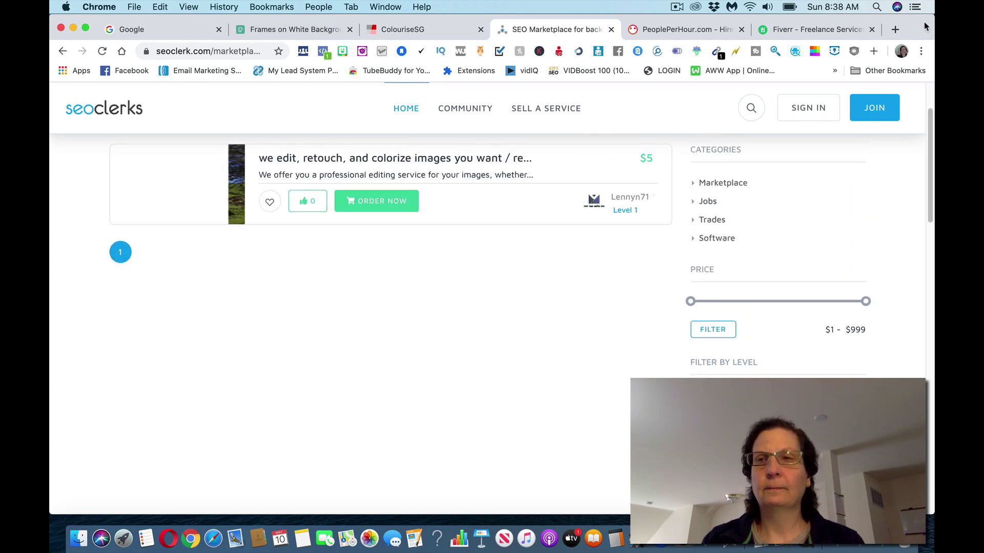
scroll(929, 215, "up", 3)
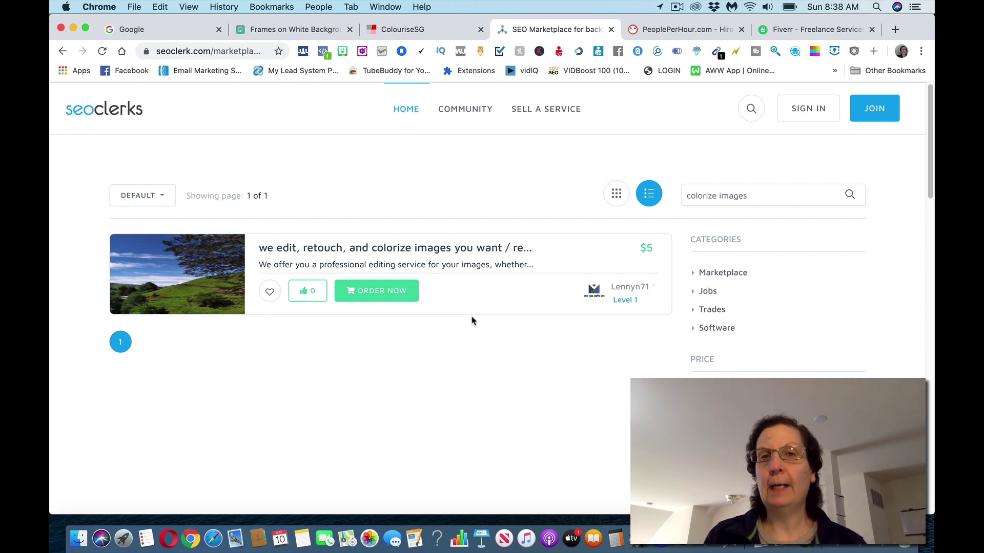
- Search Fiverr for 'colorize images', bringing up 594 matching services
left_click(642, 34)
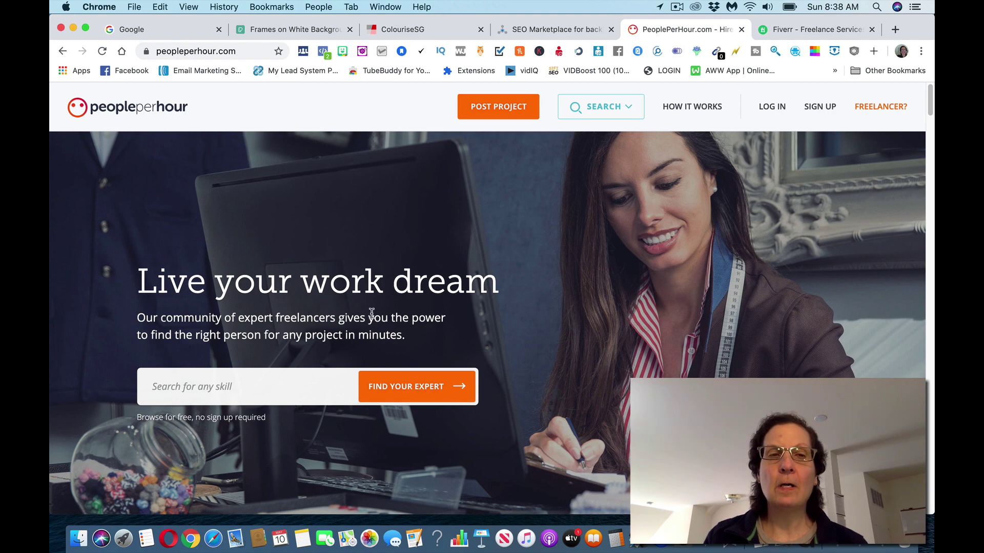
left_click(799, 29)
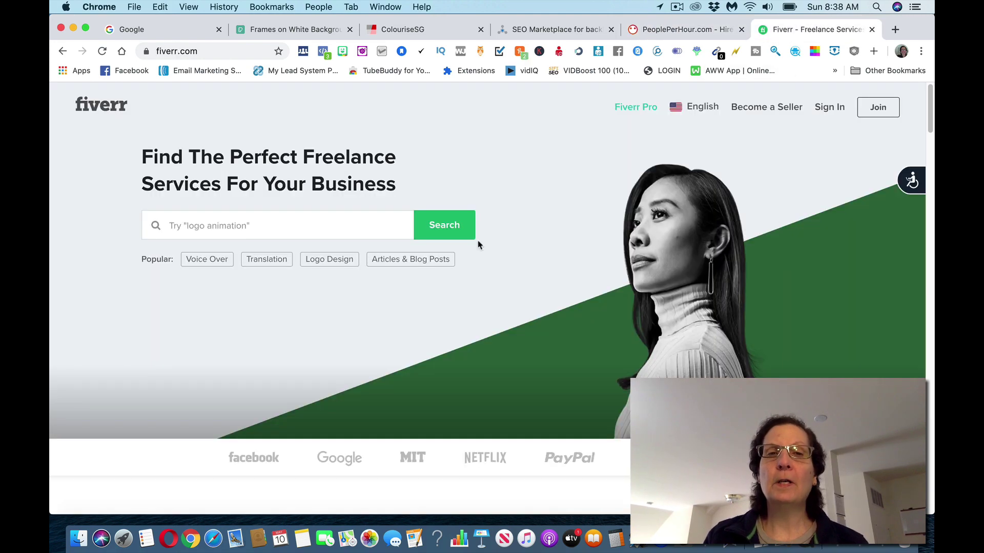
left_click(241, 227)
type("colok")
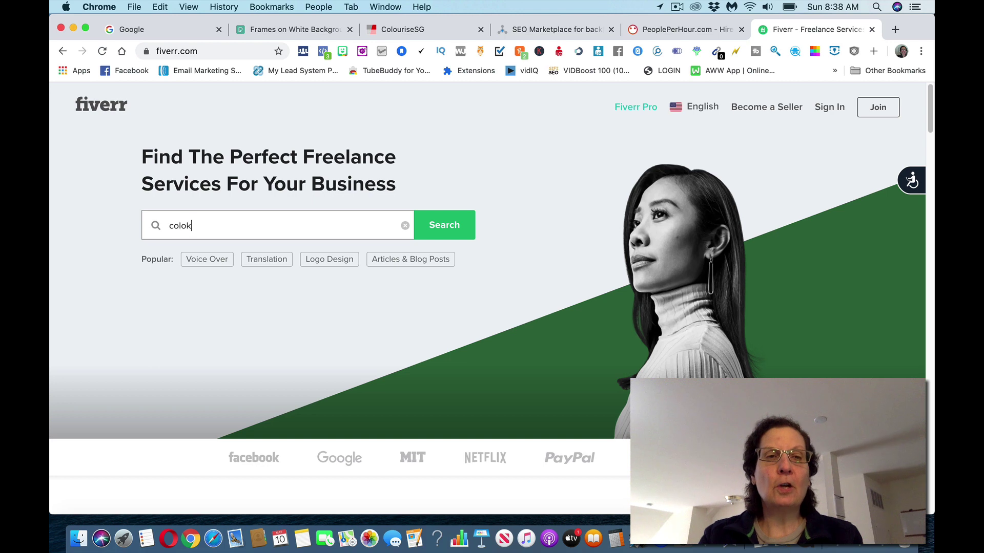
key("BackSpace")
type("rize im")
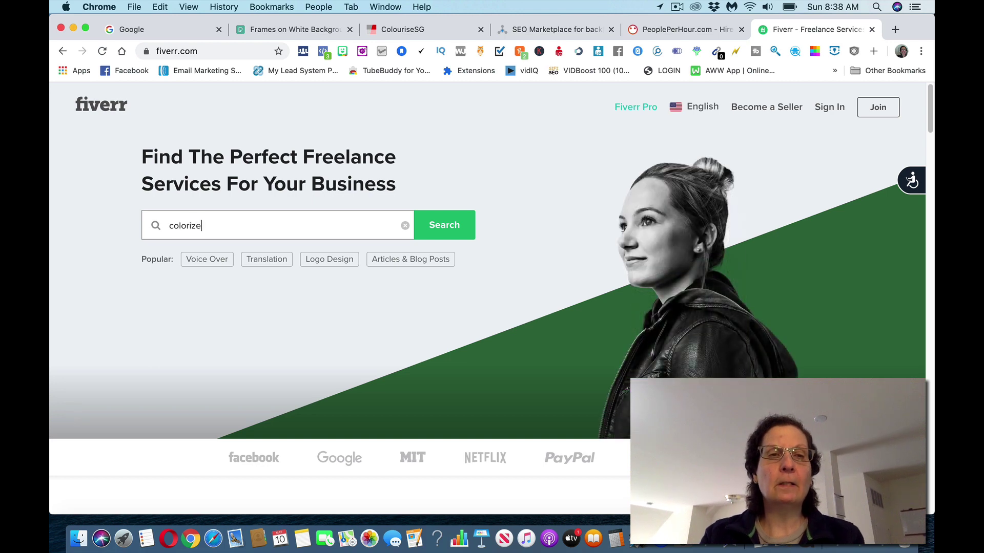
type("ages")
key("Return")
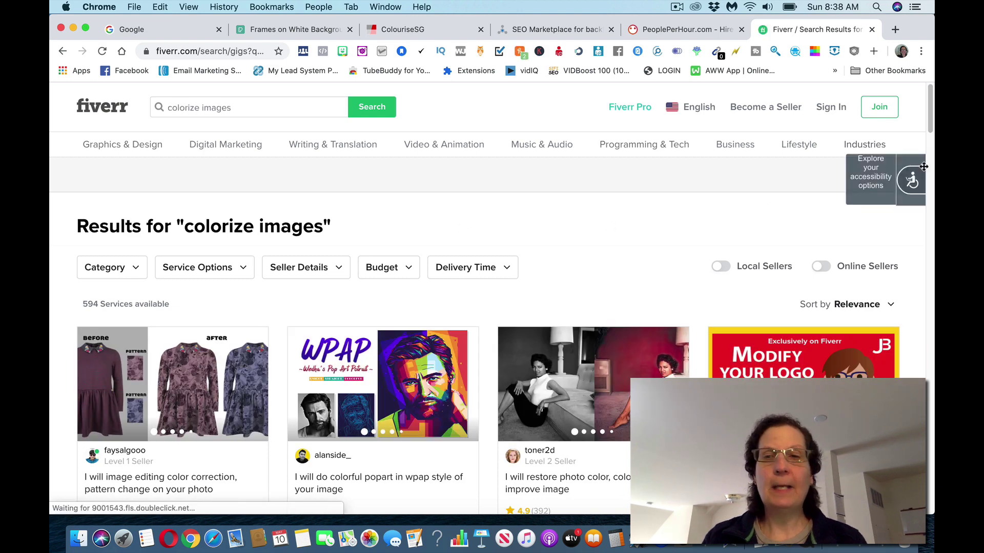
left_click_drag(932, 113, 909, 110)
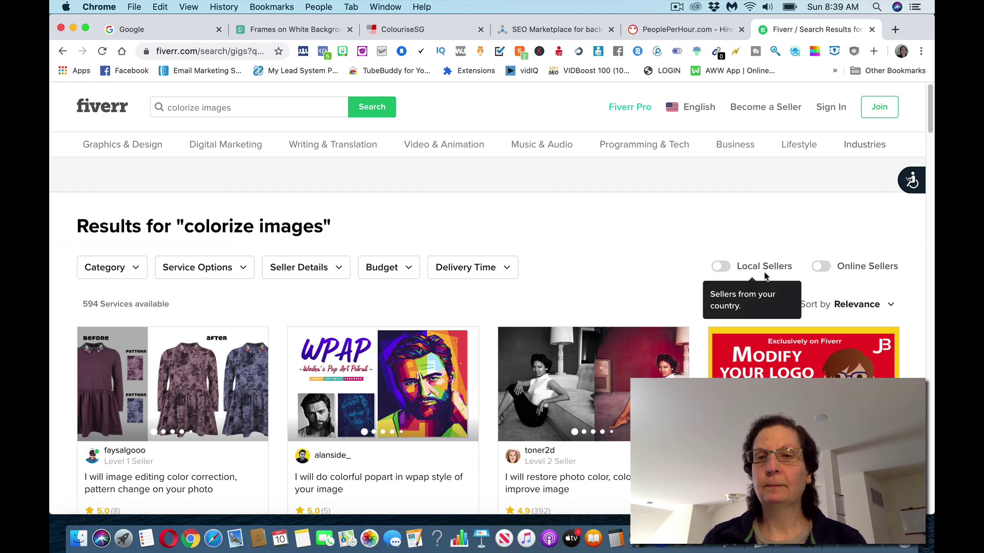
- Look over Fiverr's seller details and category filter options
left_click(306, 266)
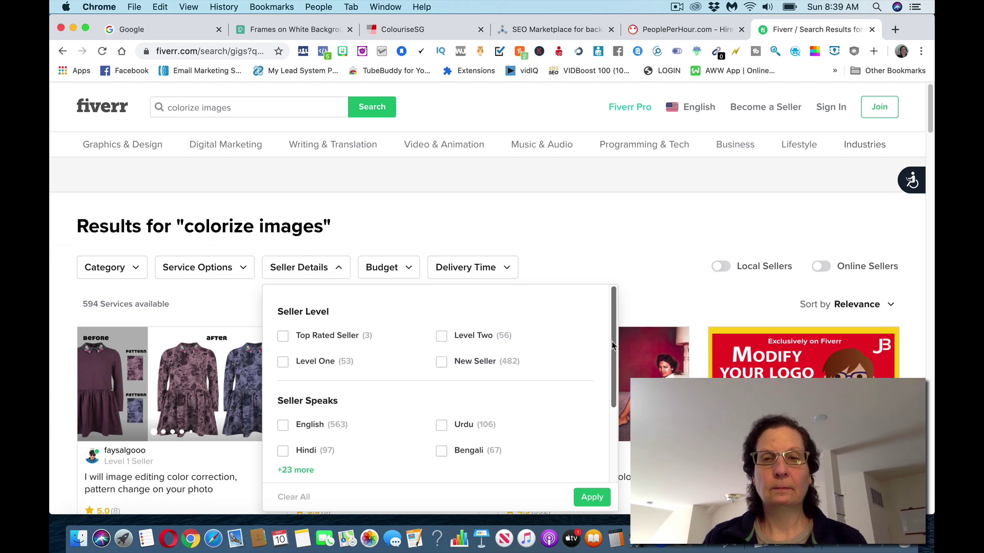
scroll(609, 346, "down", 3)
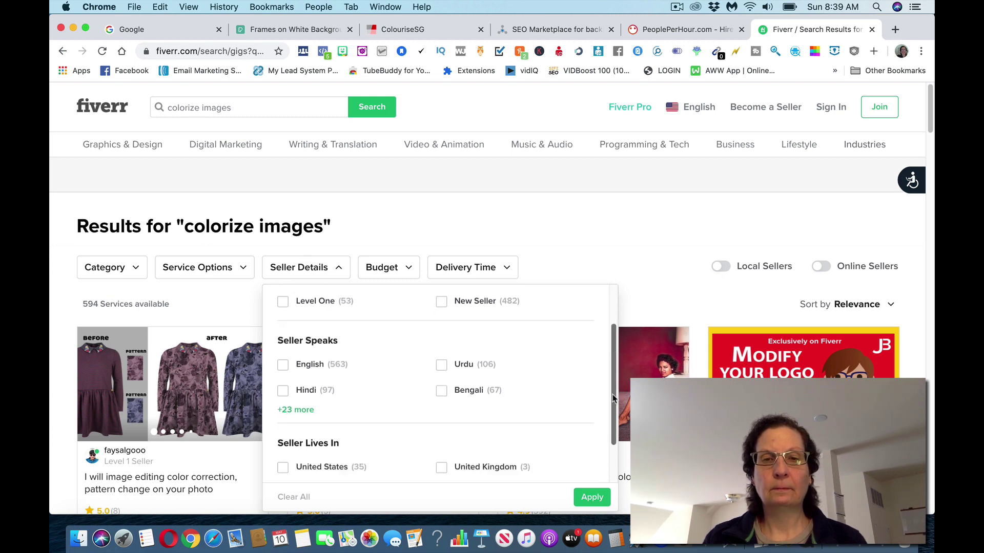
left_click(595, 189)
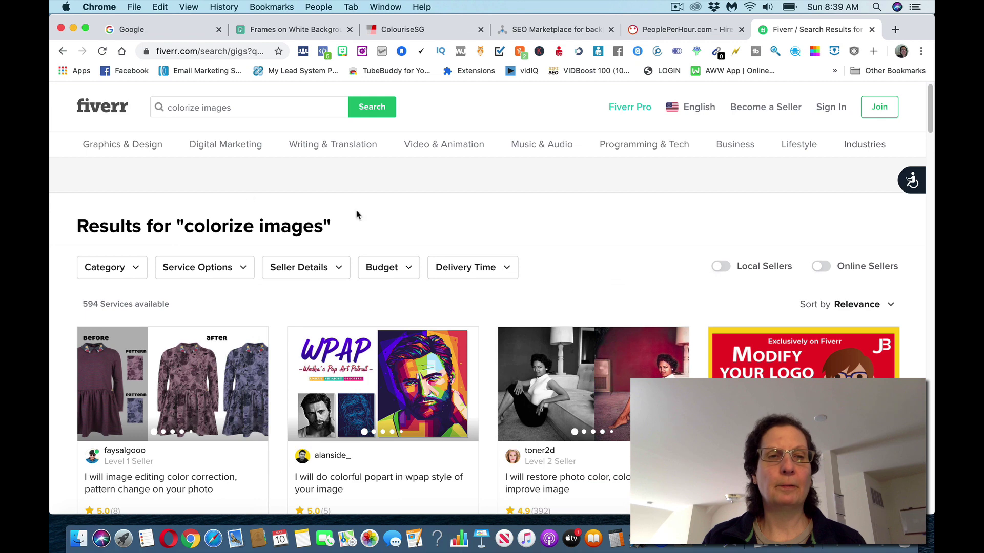
left_click(119, 272)
left_click(107, 268)
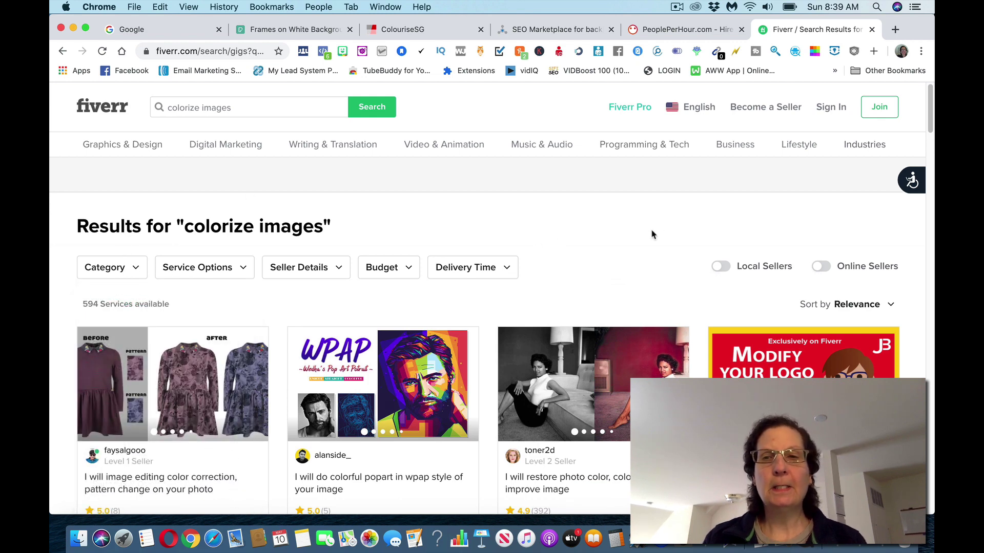
- Sort the colorize images gigs by Best Selling
left_click(879, 305)
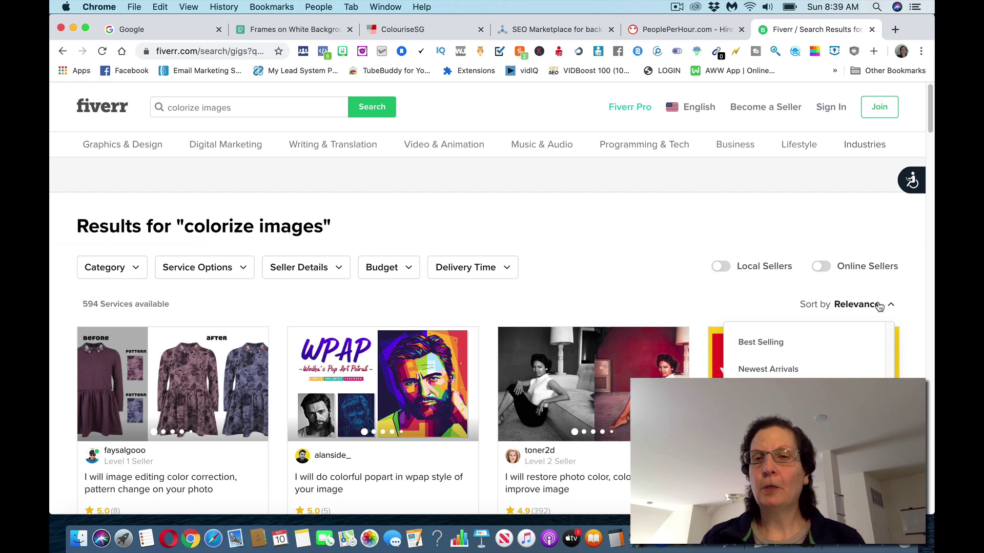
left_click(794, 343)
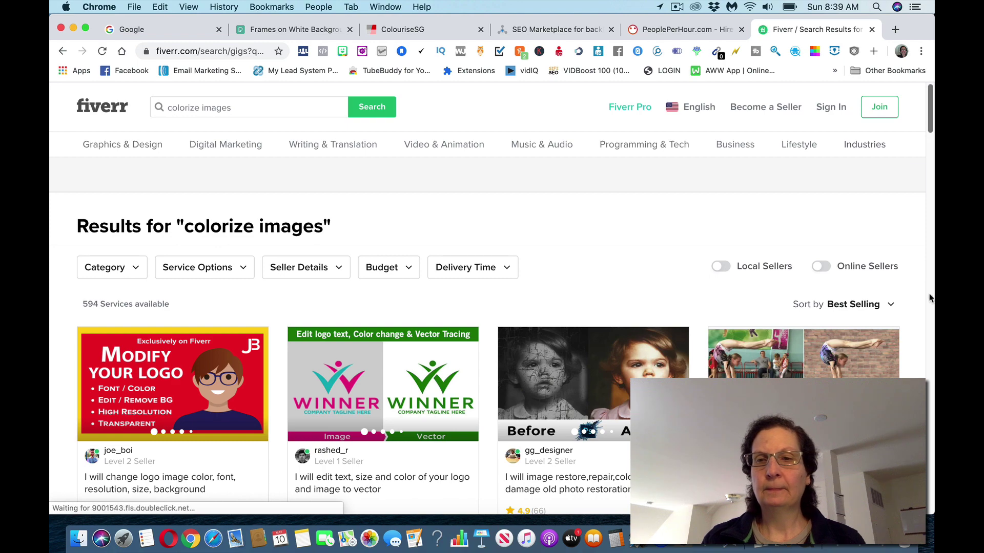
scroll(931, 134, "down", 8)
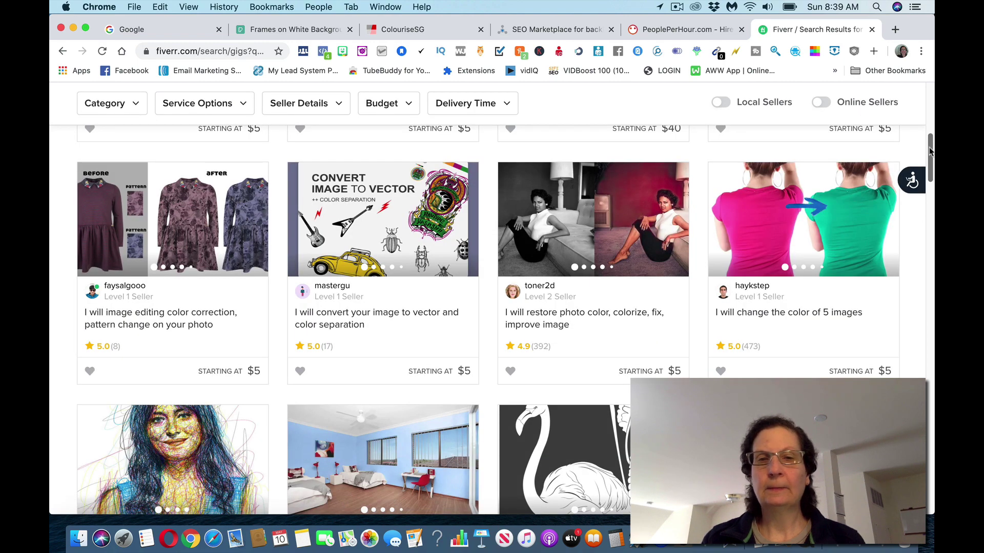
left_click_drag(931, 152, 925, 116)
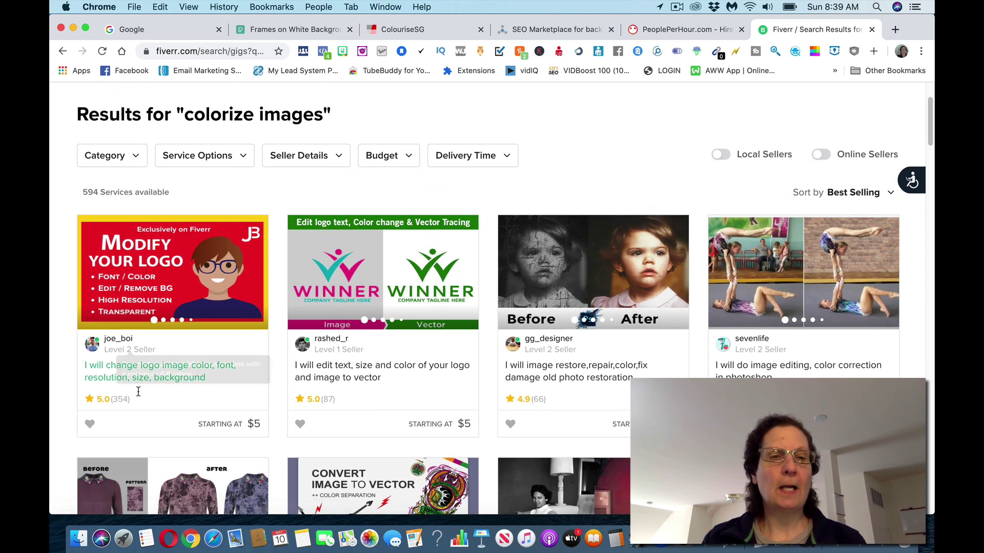
left_click(618, 544)
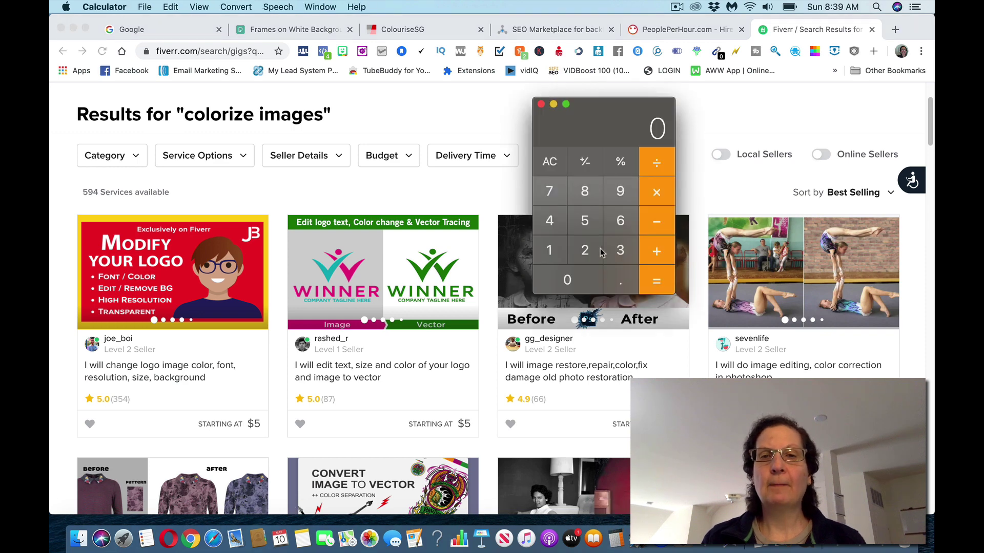
left_click(619, 250)
left_click(584, 220)
left_click(562, 226)
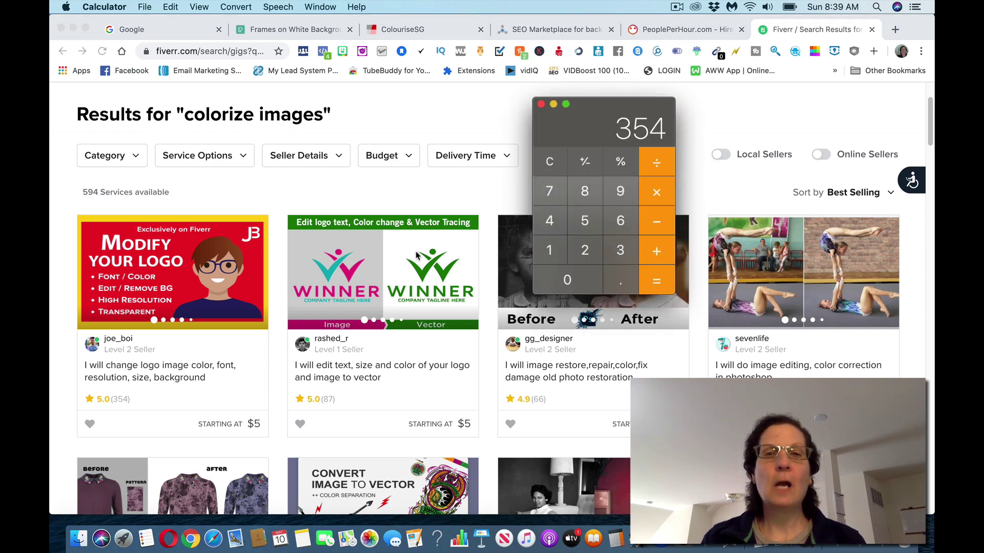
left_click(666, 186)
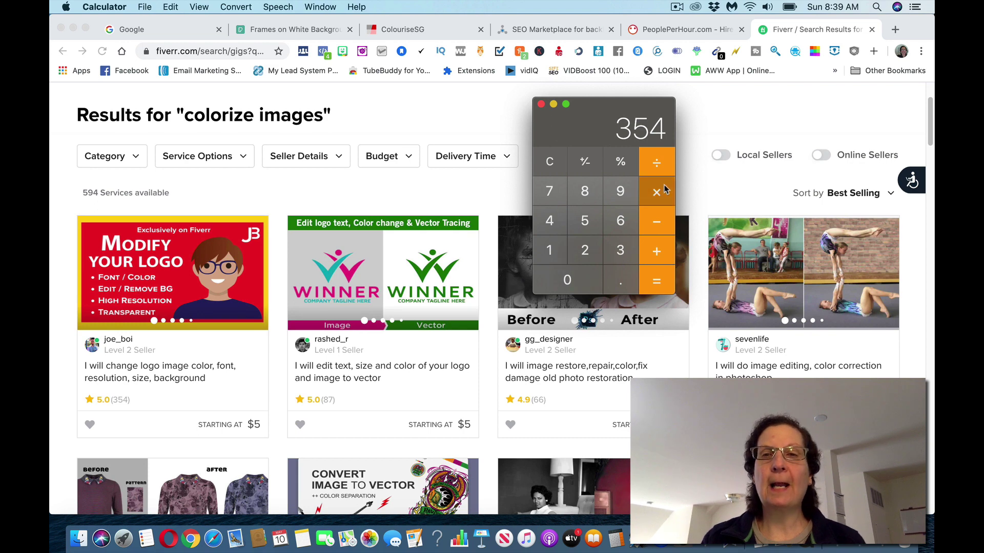
left_click(585, 239)
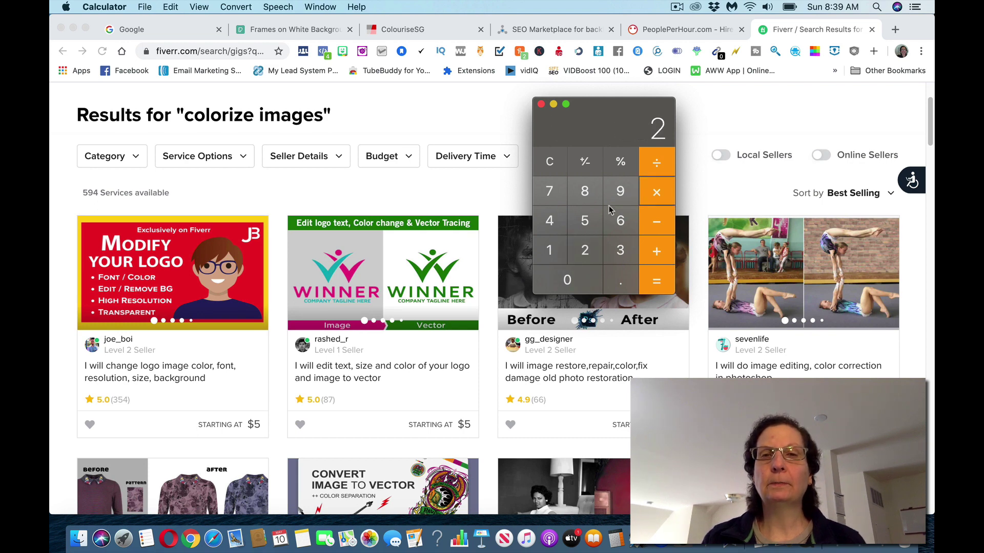
left_click(549, 163)
left_click(622, 254)
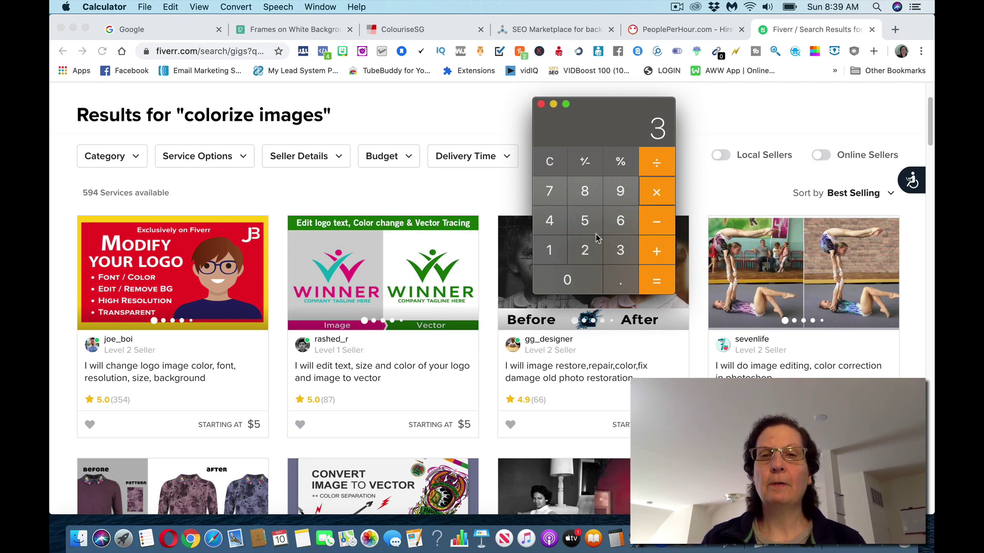
left_click(585, 223)
left_click(556, 230)
left_click(656, 193)
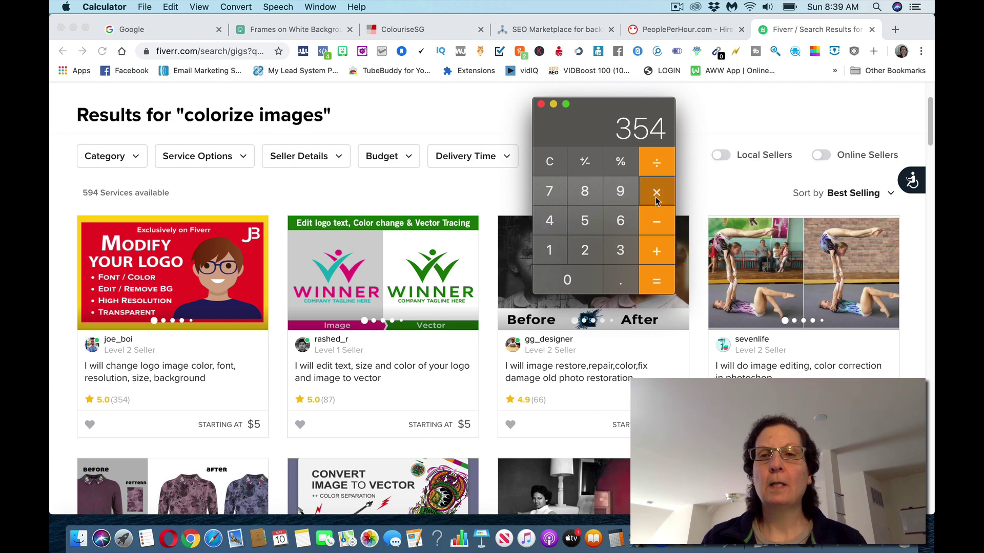
left_click(585, 222)
left_click(658, 281)
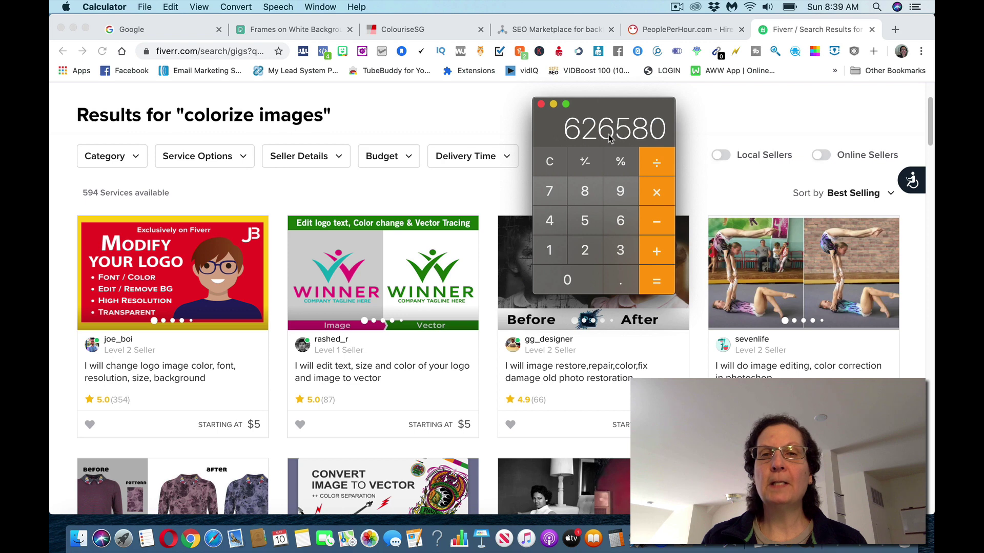
left_click(541, 105)
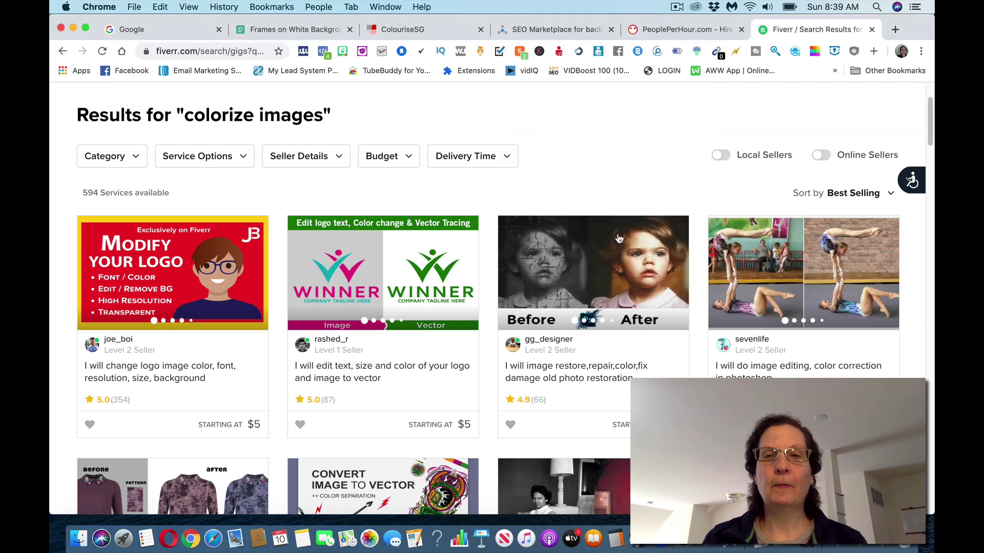
left_click(617, 539)
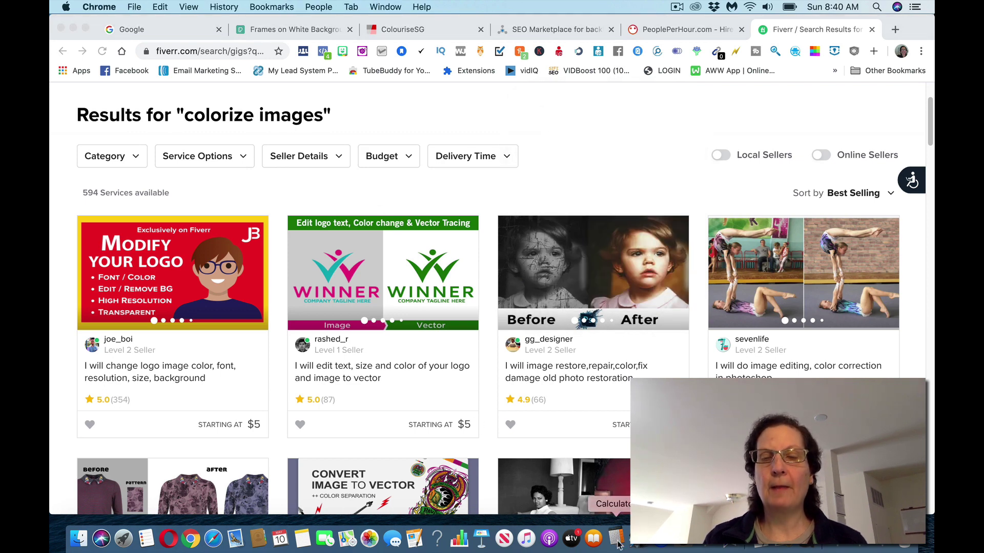
left_click(620, 250)
left_click(584, 221)
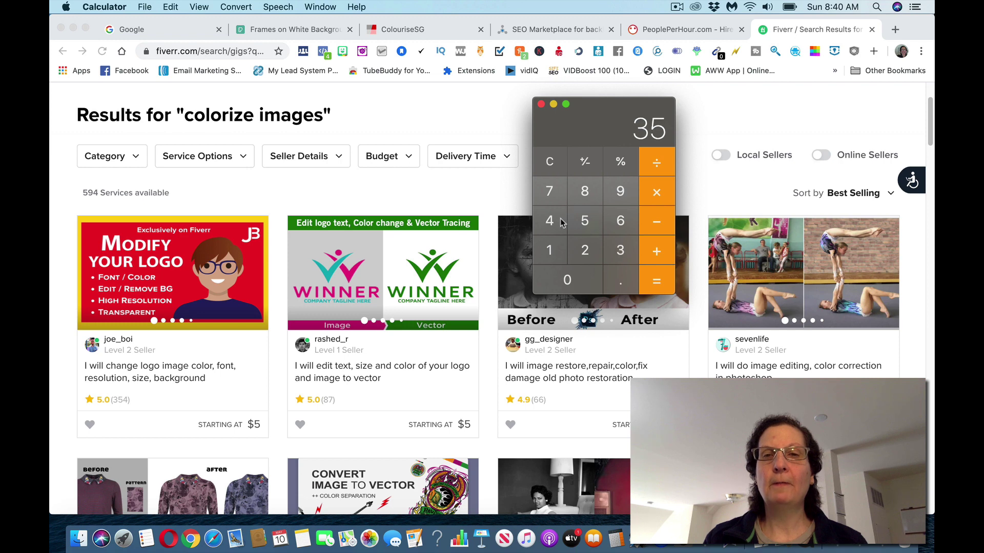
left_click(550, 221)
left_click(619, 278)
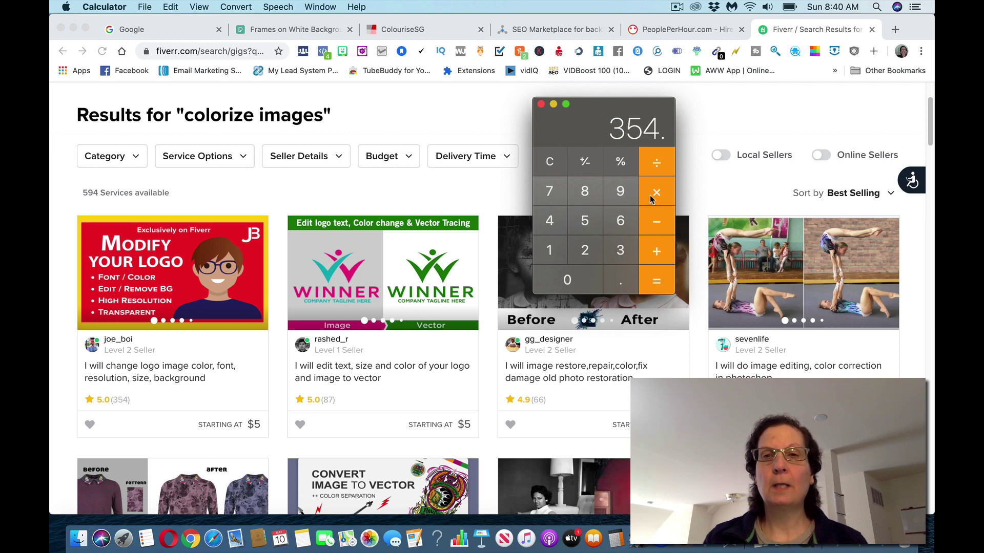
left_click(652, 199)
left_click(585, 220)
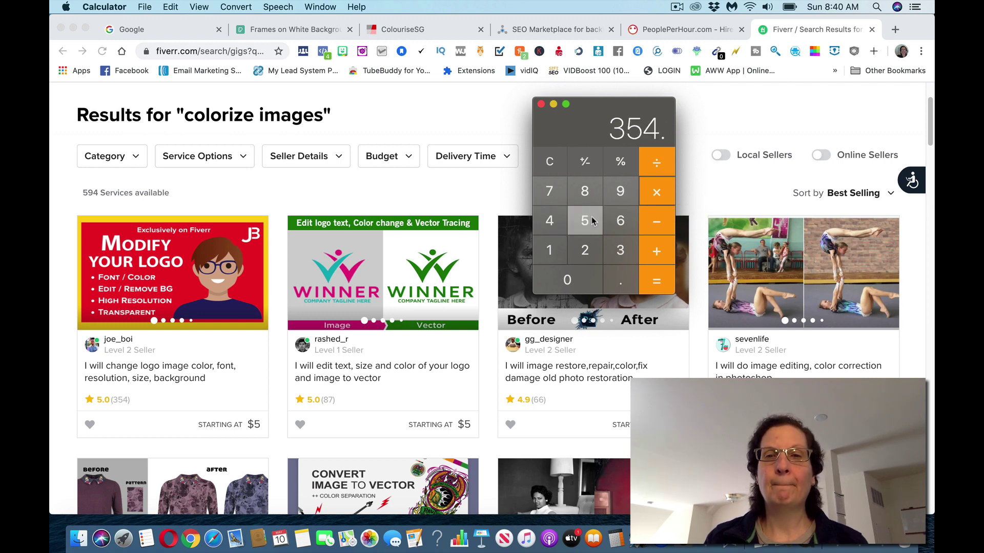
left_click(619, 280)
left_click(650, 283)
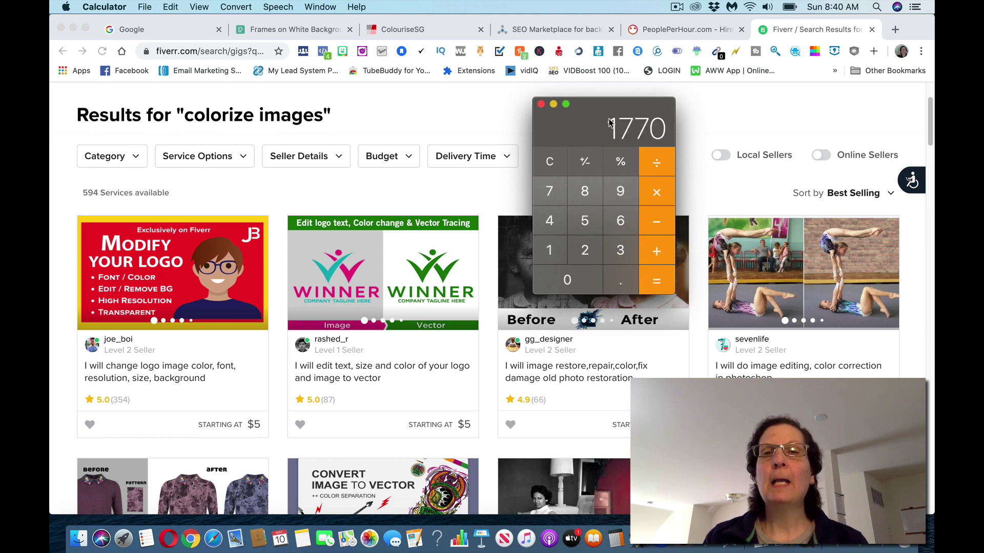
left_click(541, 105)
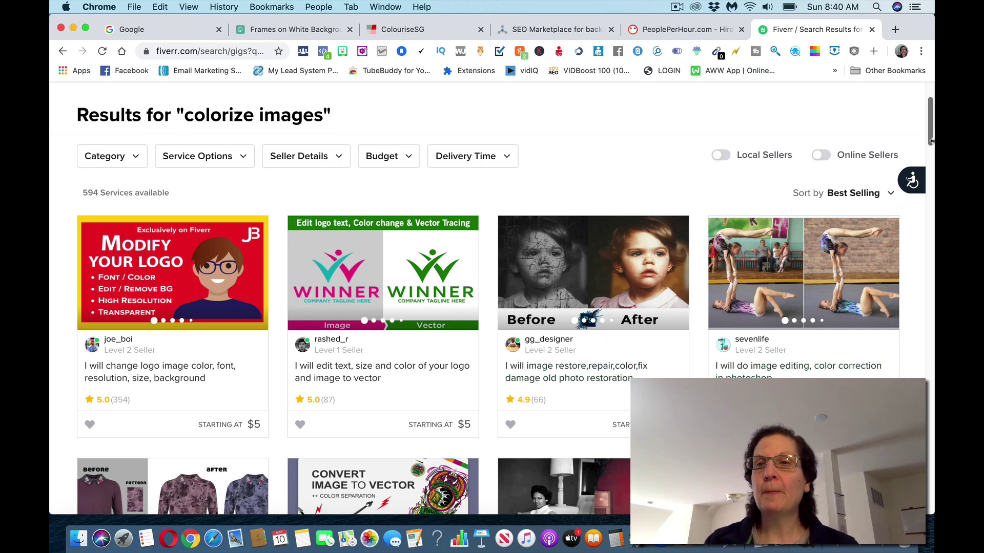
scroll(931, 134, "down", 3)
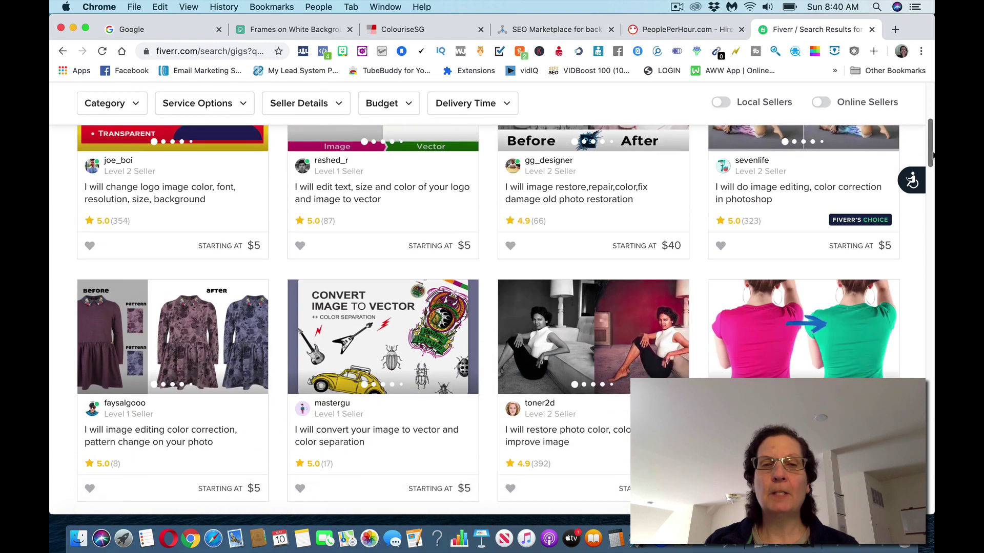
scroll(931, 135, "up", 3)
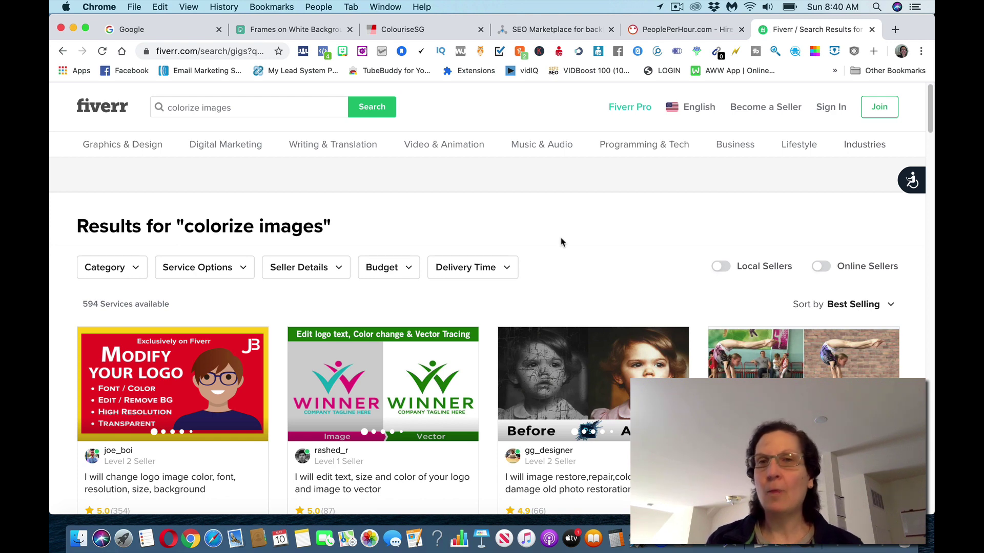
left_click(407, 29)
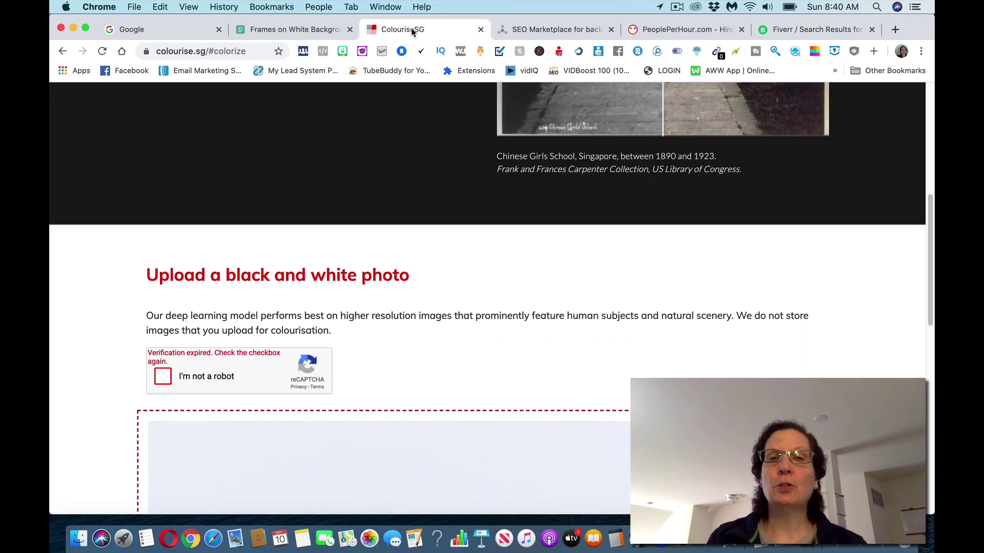
scroll(854, 137, "up", 2)
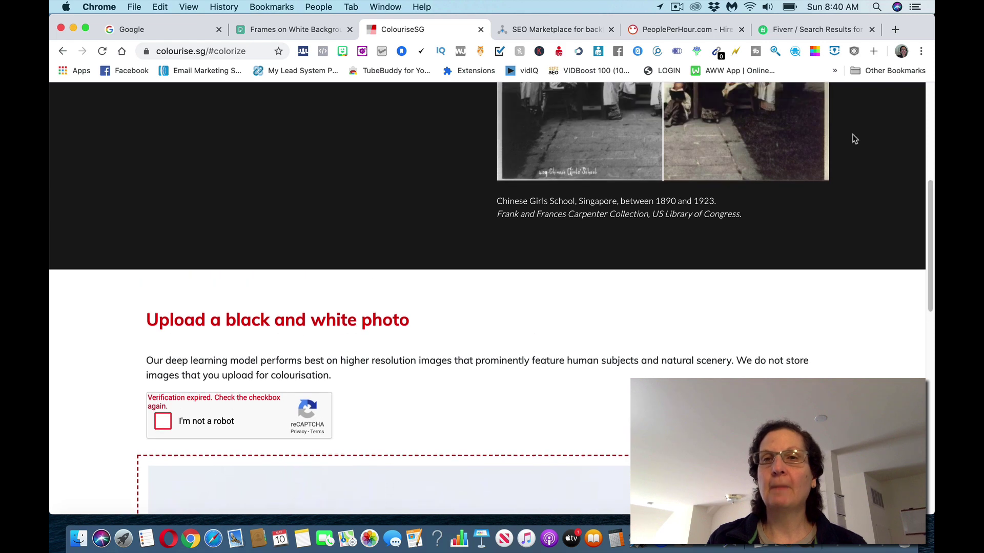
left_click(780, 30)
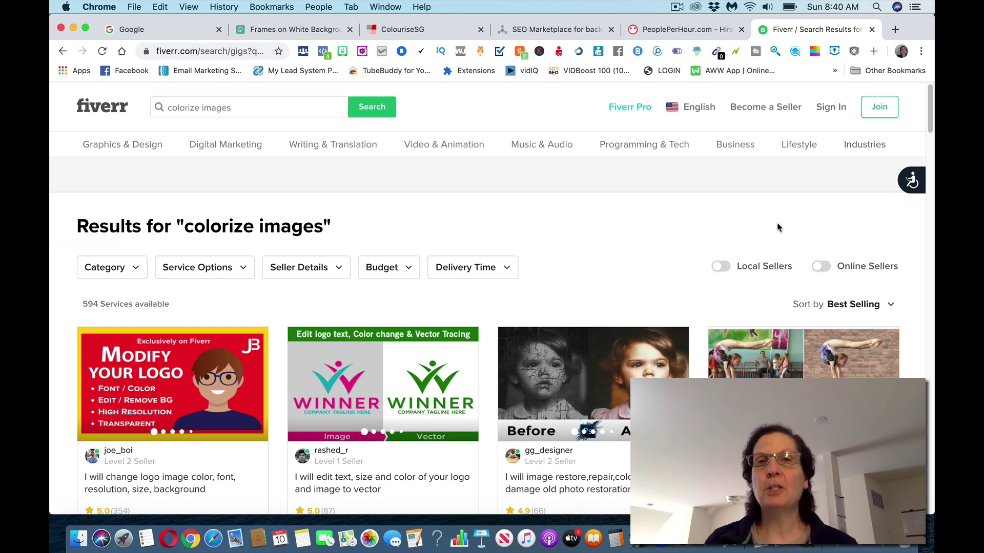
- Return to the SEOClerks 'colorize images' results showing the single $5 edit, retouch and colorize gig
left_click(543, 29)
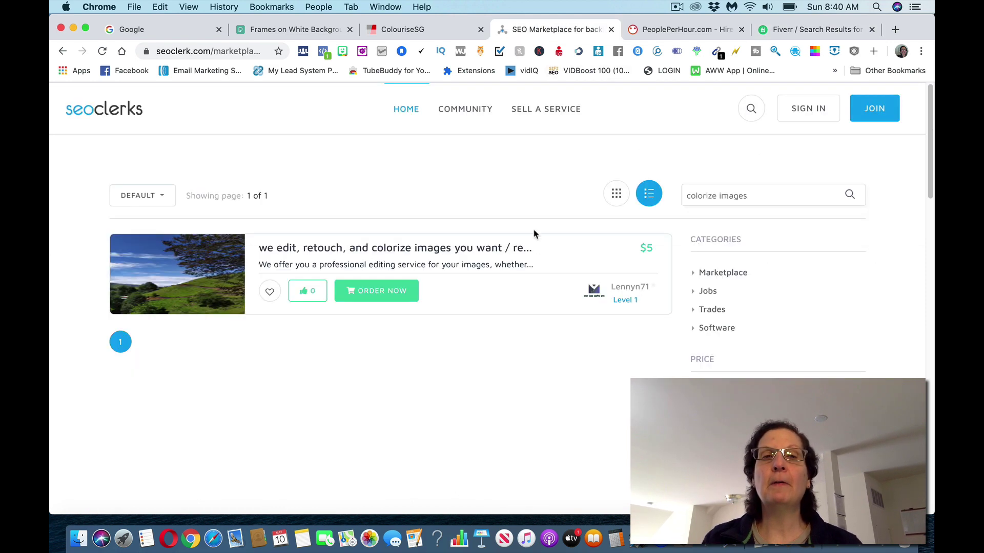